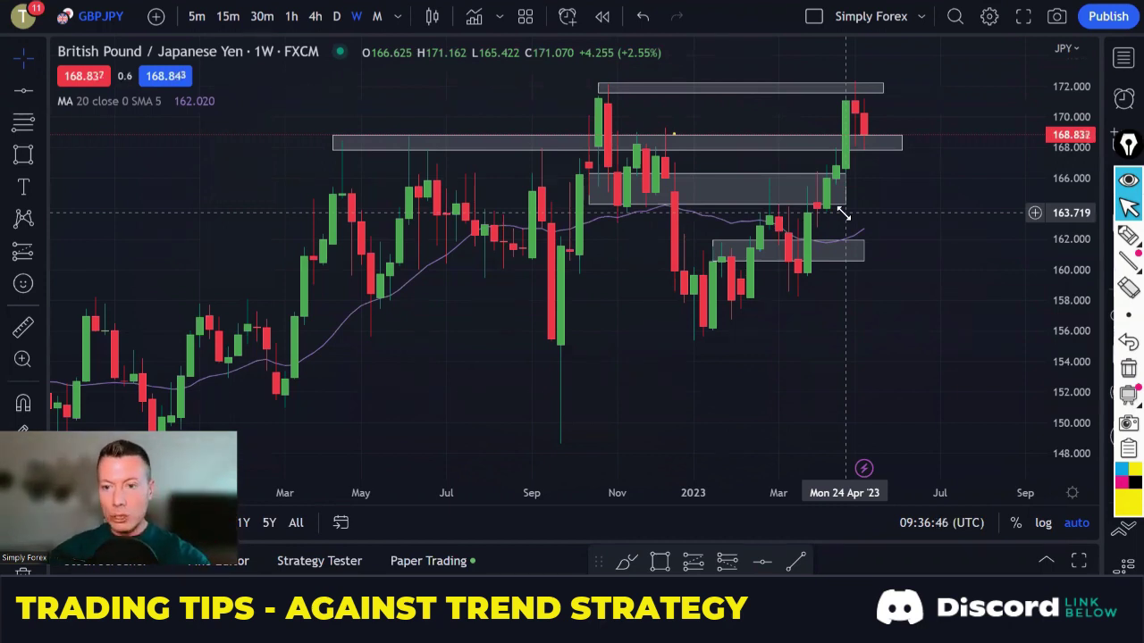
# Step: Zoom the weekly GBPJPY chart in on recent months and select the marker tool
pyautogui.moveTo(712, 490); pyautogui.dragTo(563, 518)
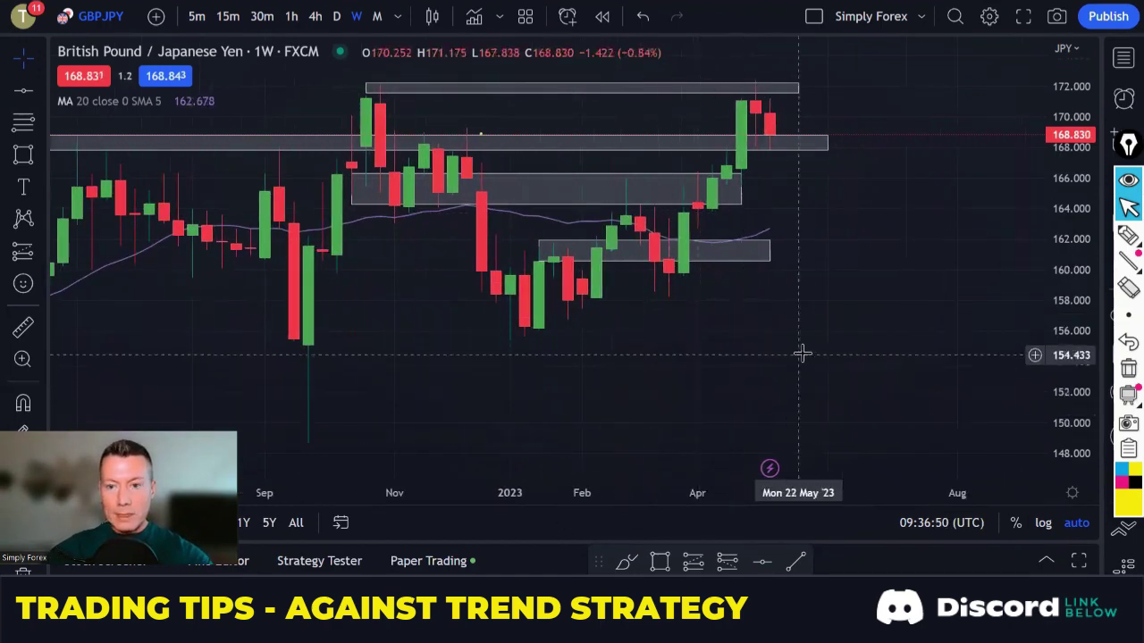
pyautogui.moveTo(825, 347); pyautogui.dragTo(777, 346)
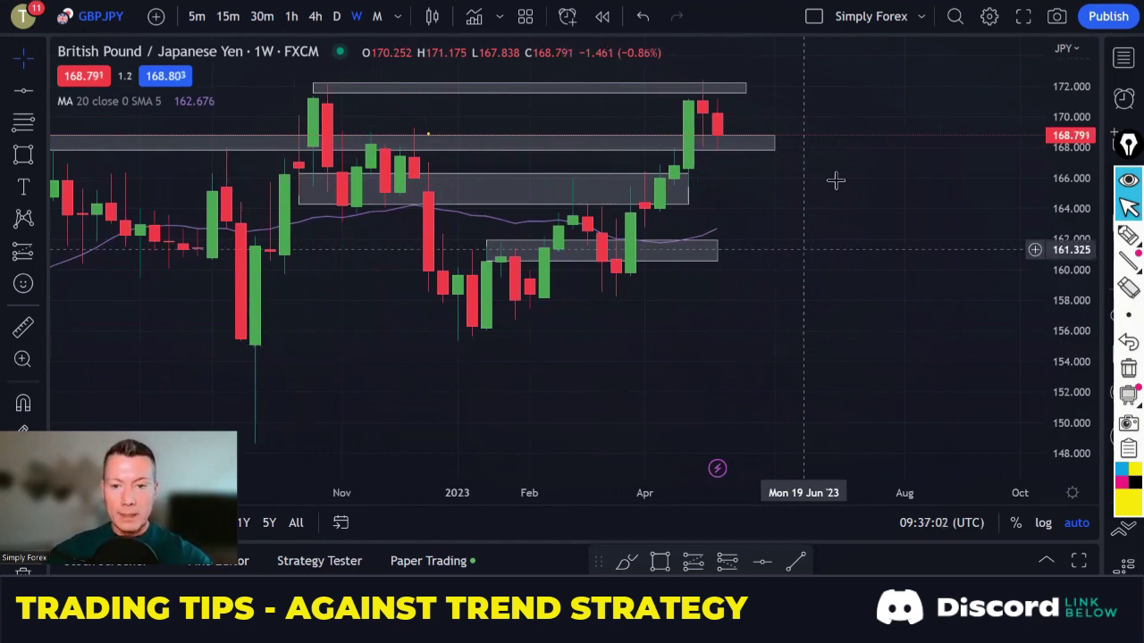
pyautogui.click(1127, 235)
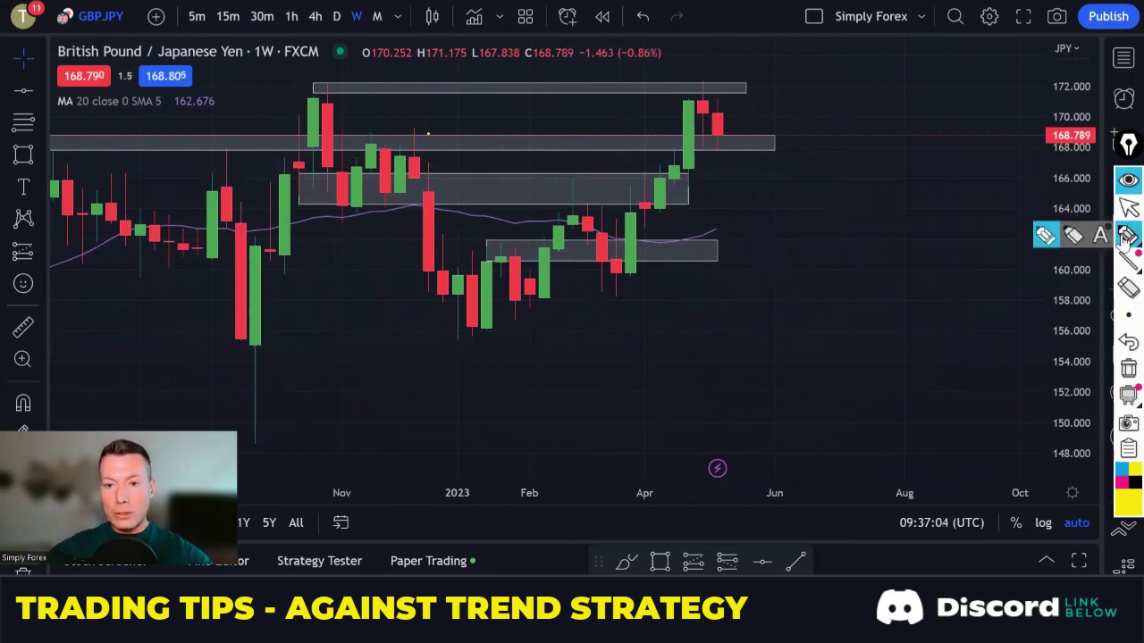
# Step: Sketch yellow swing lines and short levels, erase them, then circle the latest high near 172
pyautogui.moveTo(481, 327)
pyautogui.mouseDown()
pyautogui.moveTo(556, 248)
pyautogui.moveTo(572, 183)
pyautogui.moveTo(623, 263)
pyautogui.moveTo(645, 242)
pyautogui.moveTo(711, 97)
pyautogui.mouseUp()
pyautogui.moveTo(449, 325); pyautogui.dragTo(531, 328)
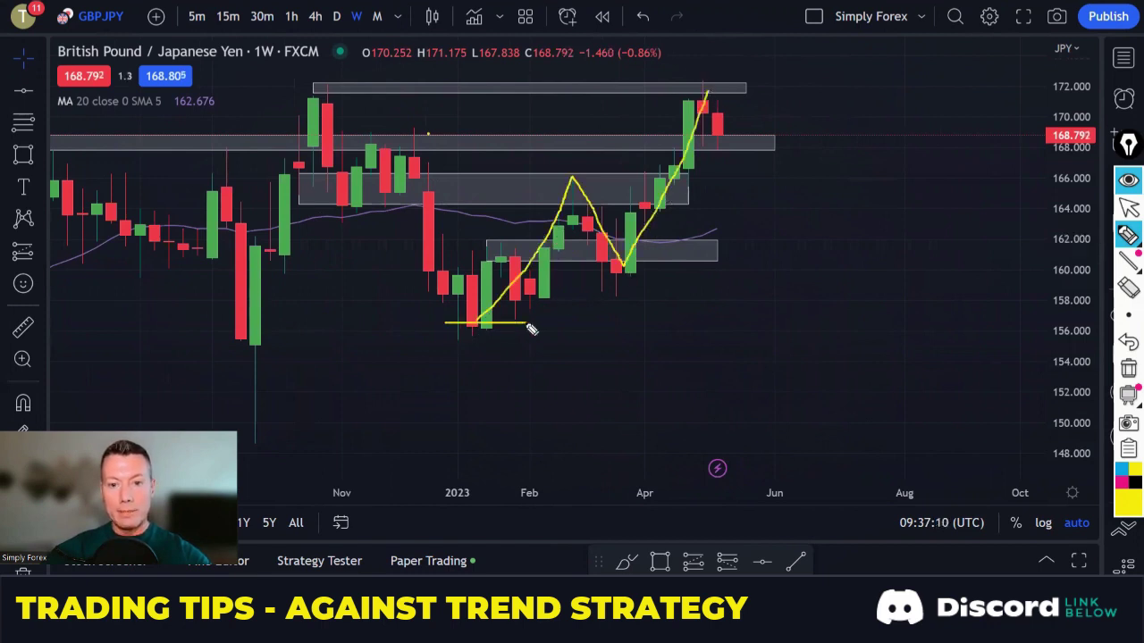
pyautogui.moveTo(597, 276); pyautogui.dragTo(672, 275)
pyautogui.moveTo(542, 172); pyautogui.dragTo(581, 169)
pyautogui.moveTo(671, 87); pyautogui.dragTo(727, 86)
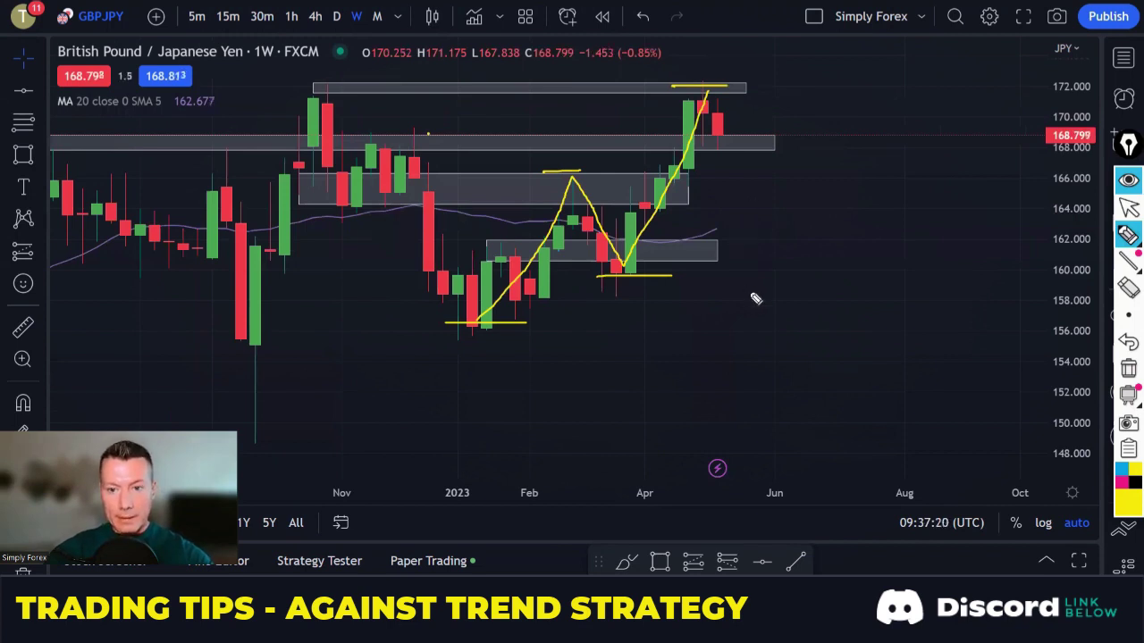
pyautogui.click(1127, 368)
pyautogui.moveTo(724, 84)
pyautogui.mouseDown()
pyautogui.moveTo(688, 85)
pyautogui.moveTo(714, 112)
pyautogui.moveTo(728, 82)
pyautogui.moveTo(693, 87)
pyautogui.moveTo(729, 107)
pyautogui.moveTo(715, 81)
pyautogui.mouseUp()
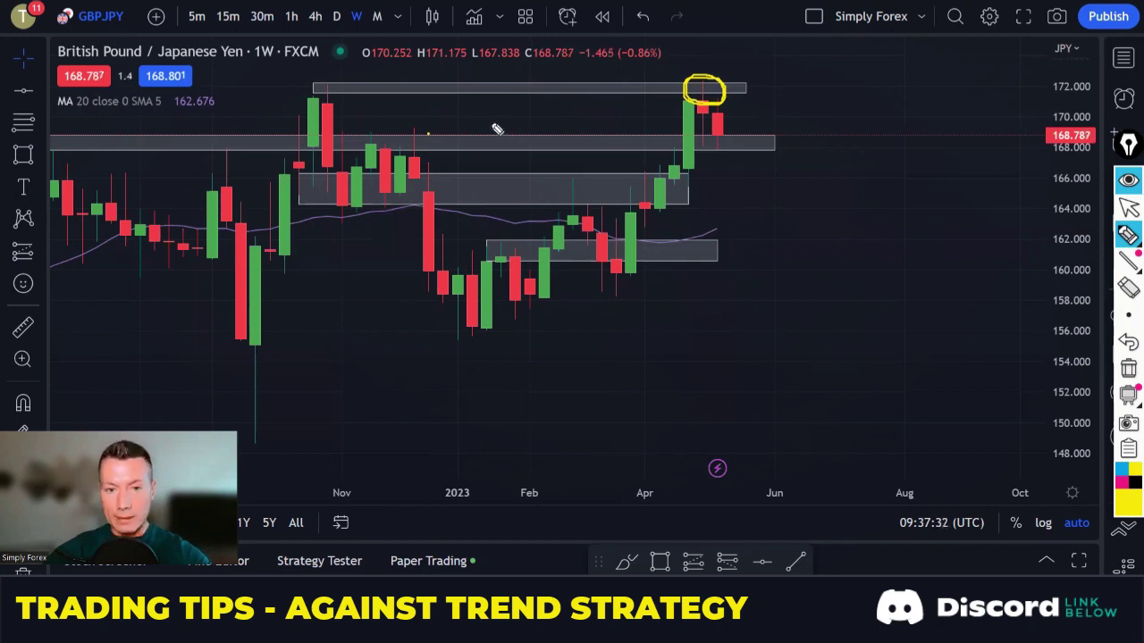
# Step: Circle both highs at the 172 zone and draw yellow levels under the recent candles
pyautogui.moveTo(333, 77)
pyautogui.mouseDown()
pyautogui.moveTo(304, 87)
pyautogui.moveTo(343, 103)
pyautogui.moveTo(338, 79)
pyautogui.mouseUp()
pyautogui.moveTo(681, 90); pyautogui.dragTo(732, 96)
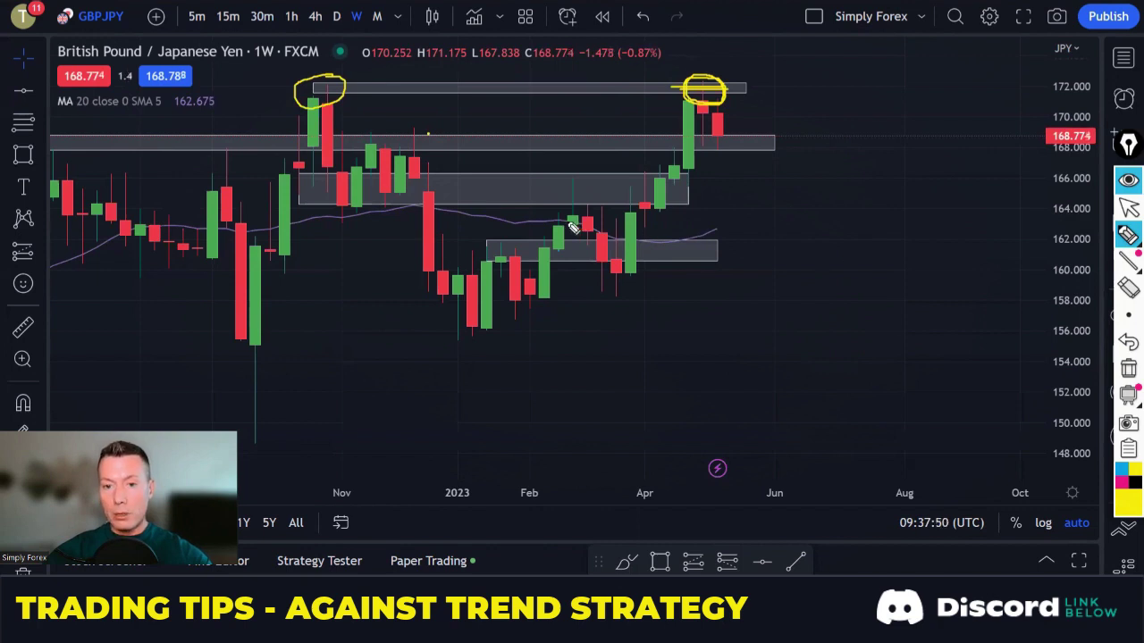
pyautogui.moveTo(576, 224)
pyautogui.mouseDown()
pyautogui.moveTo(662, 241)
pyautogui.moveTo(723, 236)
pyautogui.mouseUp()
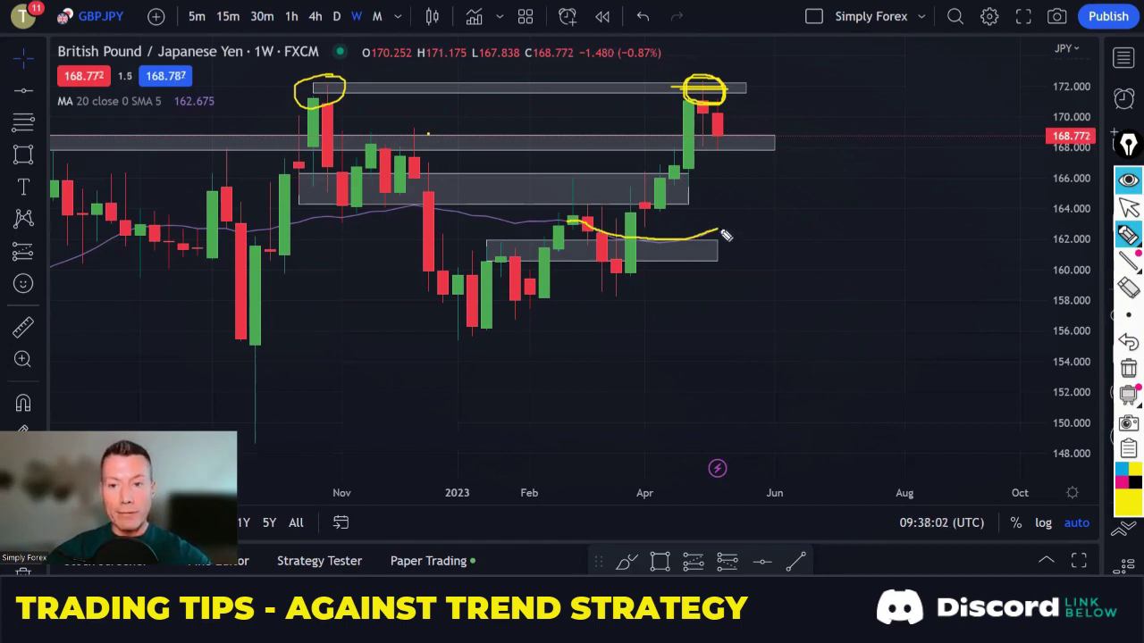
pyautogui.moveTo(746, 90)
pyautogui.mouseDown()
pyautogui.moveTo(790, 89)
pyautogui.moveTo(752, 91)
pyautogui.mouseUp()
pyautogui.moveTo(728, 231); pyautogui.dragTo(777, 229)
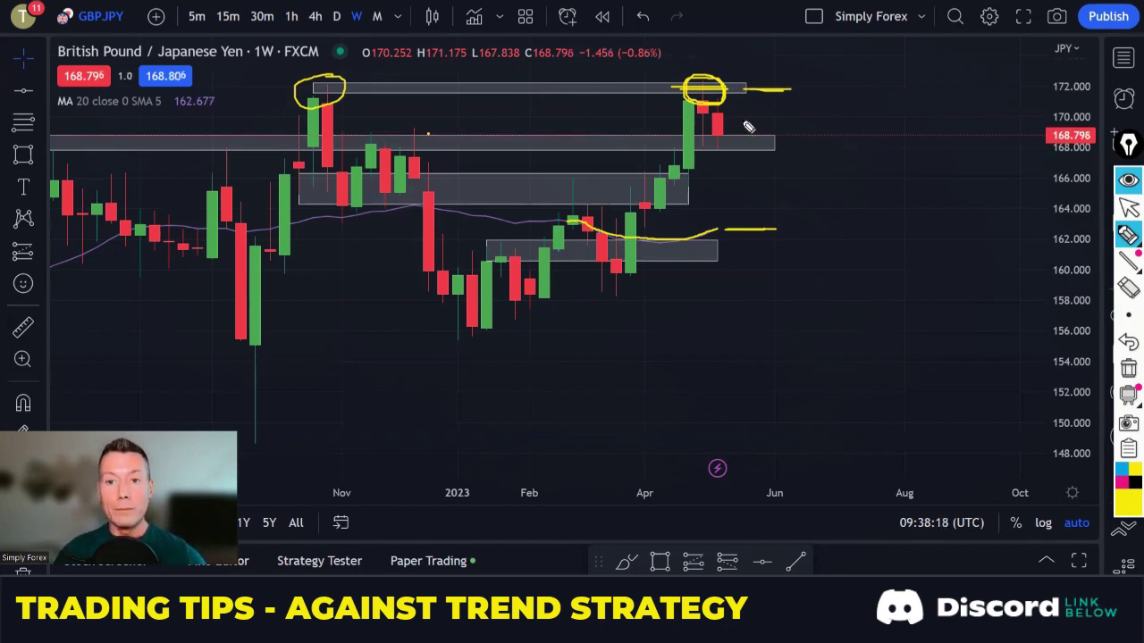
pyautogui.moveTo(791, 81)
pyautogui.mouseDown()
pyautogui.moveTo(751, 83)
pyautogui.moveTo(756, 109)
pyautogui.moveTo(795, 91)
pyautogui.moveTo(790, 80)
pyautogui.mouseUp()
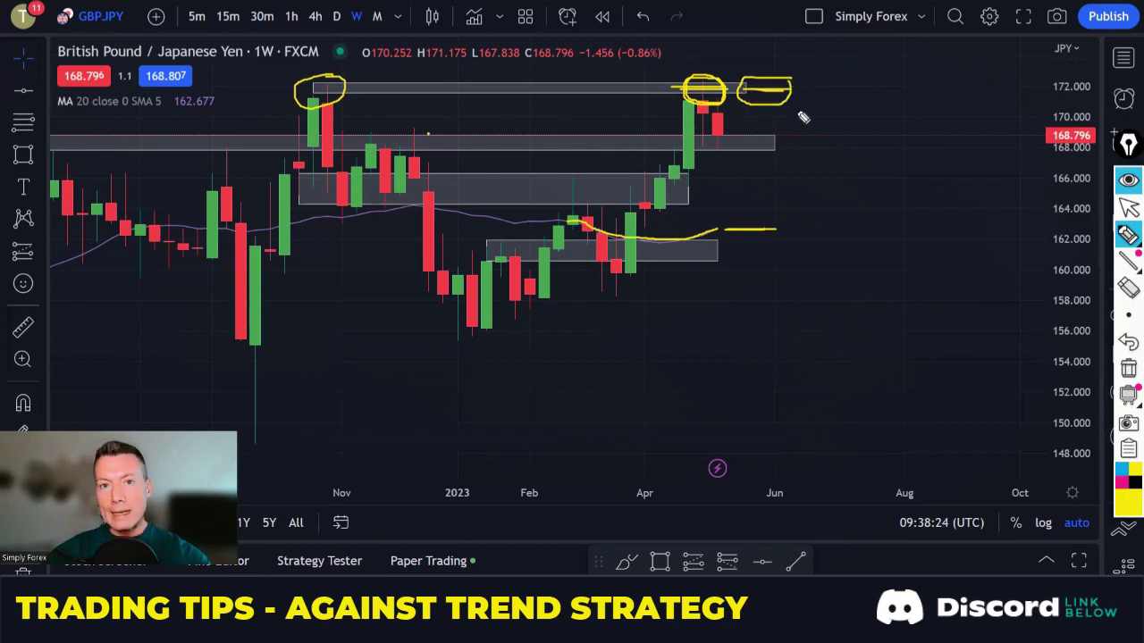
# Step: Leave drawing mode and clear all yellow annotations from the weekly chart
pyautogui.hotkey('ctrl', 'shift', '1')
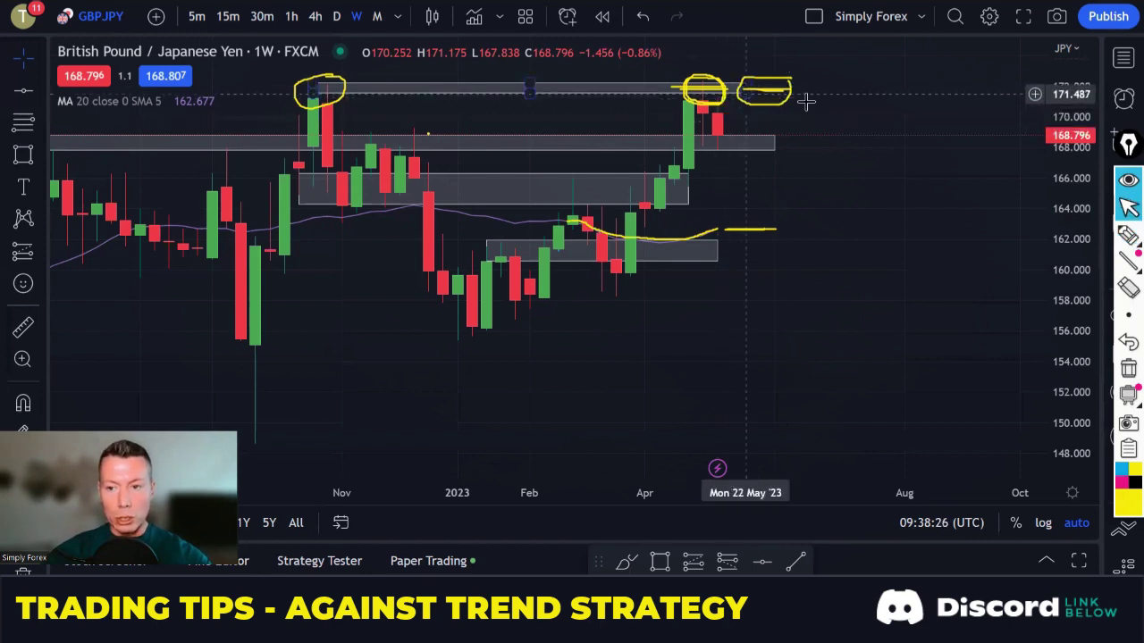
pyautogui.click(1127, 372)
pyautogui.click(1127, 234)
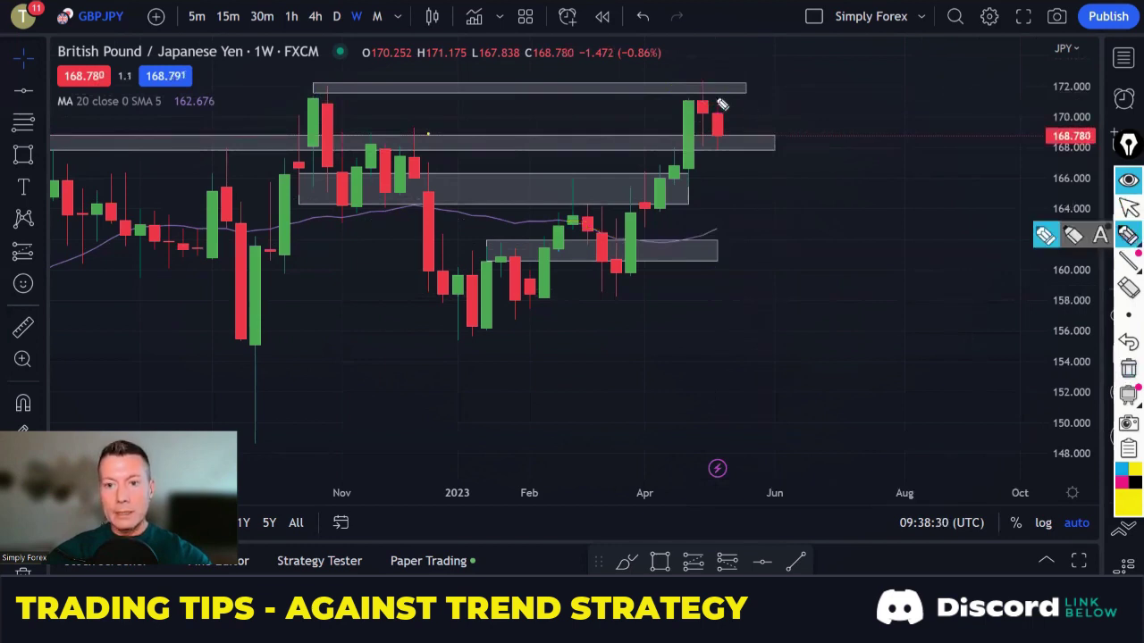
pyautogui.moveTo(681, 87); pyautogui.dragTo(722, 87)
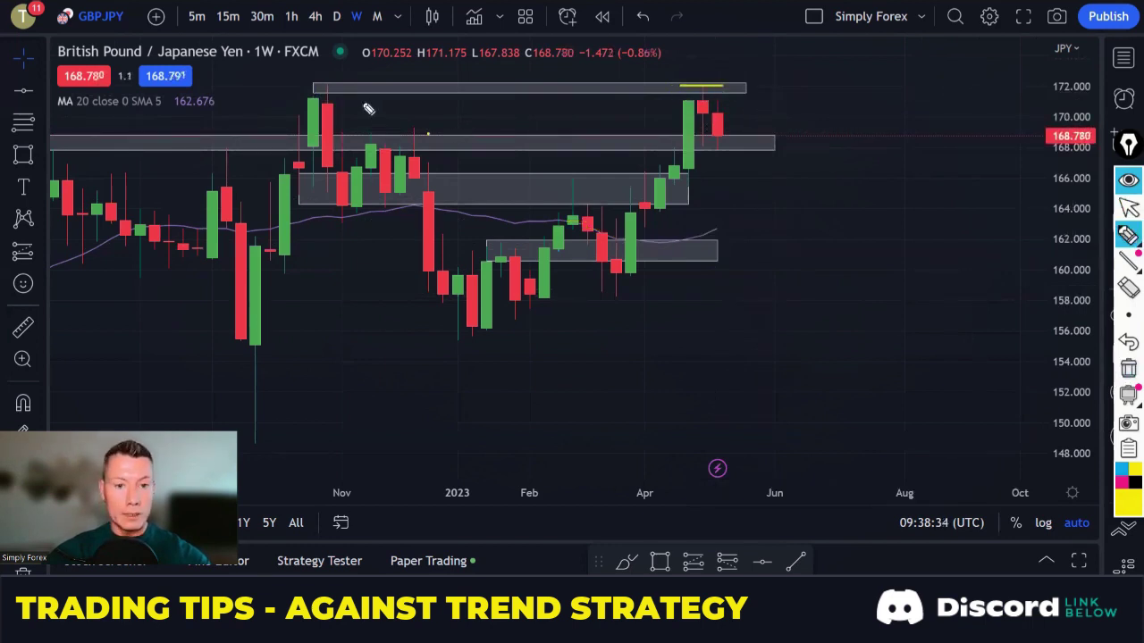
pyautogui.moveTo(334, 89)
pyautogui.mouseDown()
pyautogui.moveTo(345, 103)
pyautogui.moveTo(375, 73)
pyautogui.mouseUp()
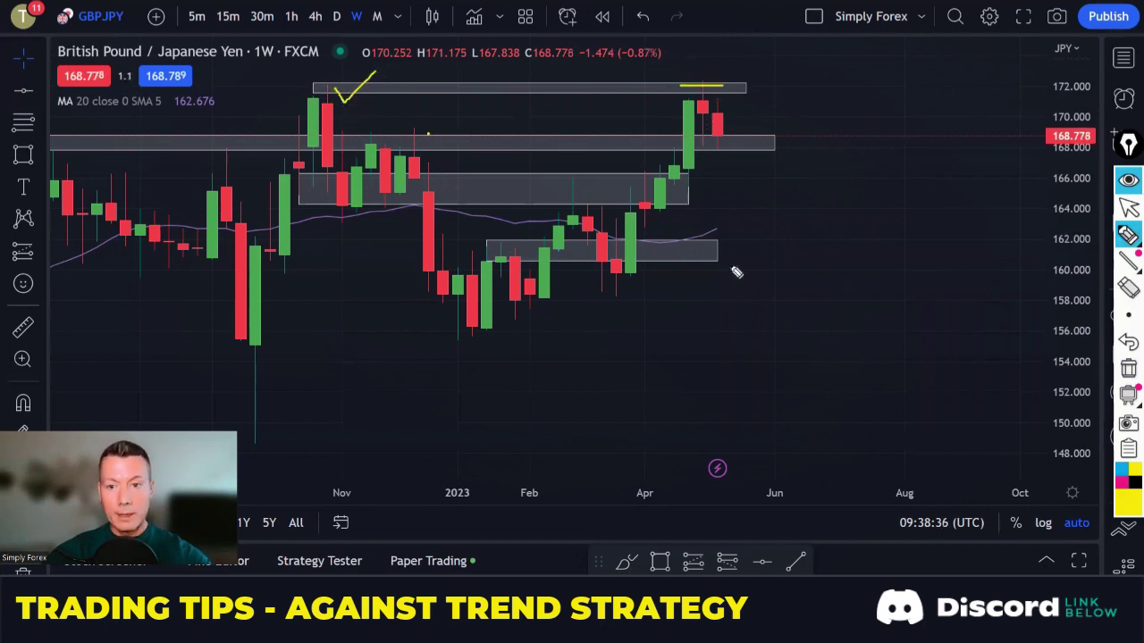
pyautogui.moveTo(678, 243)
pyautogui.mouseDown()
pyautogui.moveTo(715, 237)
pyautogui.moveTo(755, 208)
pyautogui.moveTo(777, 62)
pyautogui.mouseUp()
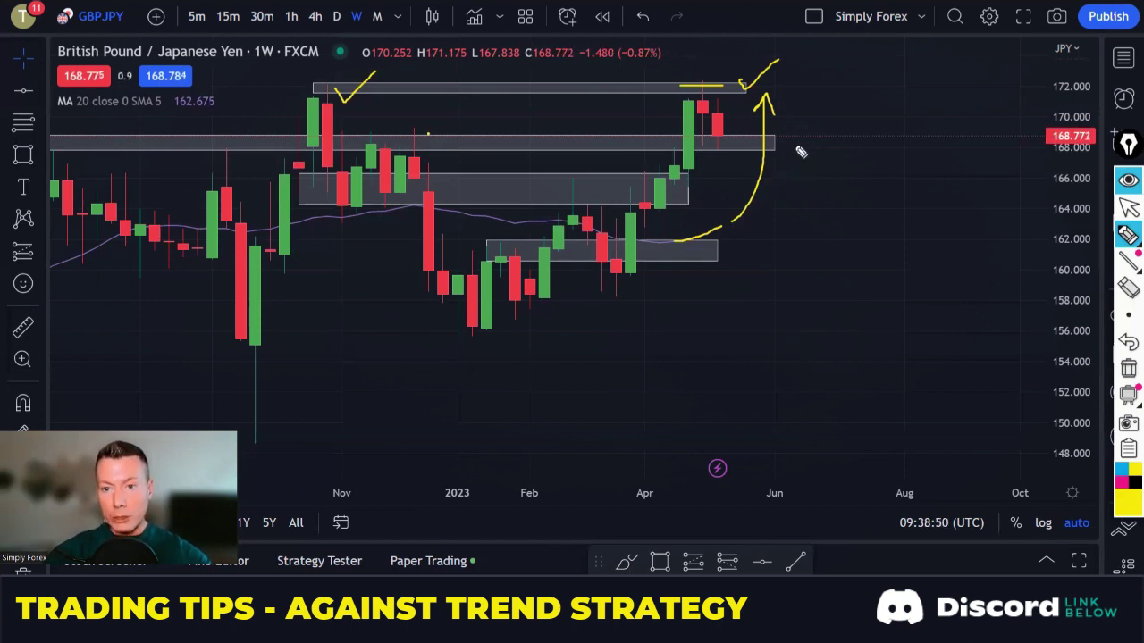
pyautogui.click(1126, 369)
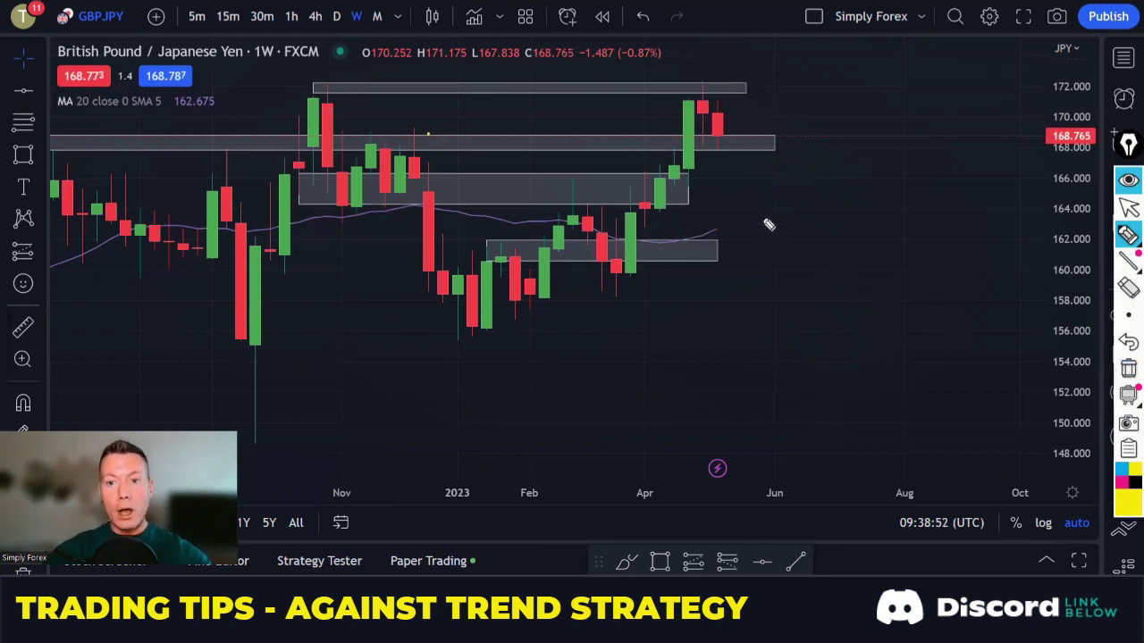
pyautogui.press('Escape')
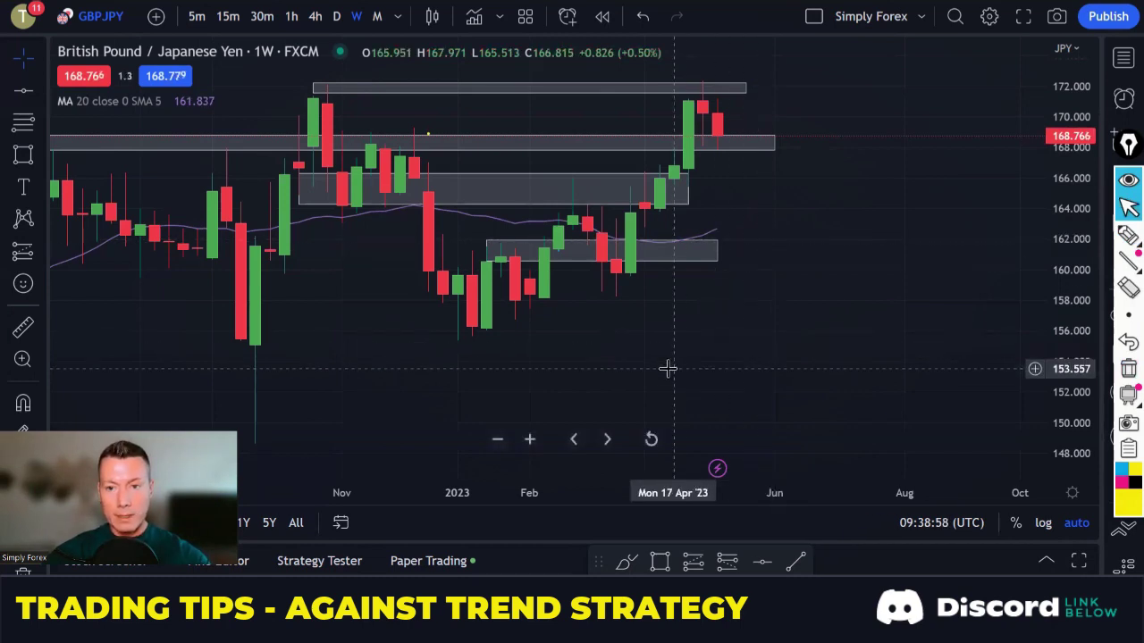
# Step: Switch GBPJPY to 1-hour candles and zoom in around 2 May
pyautogui.click(291, 17)
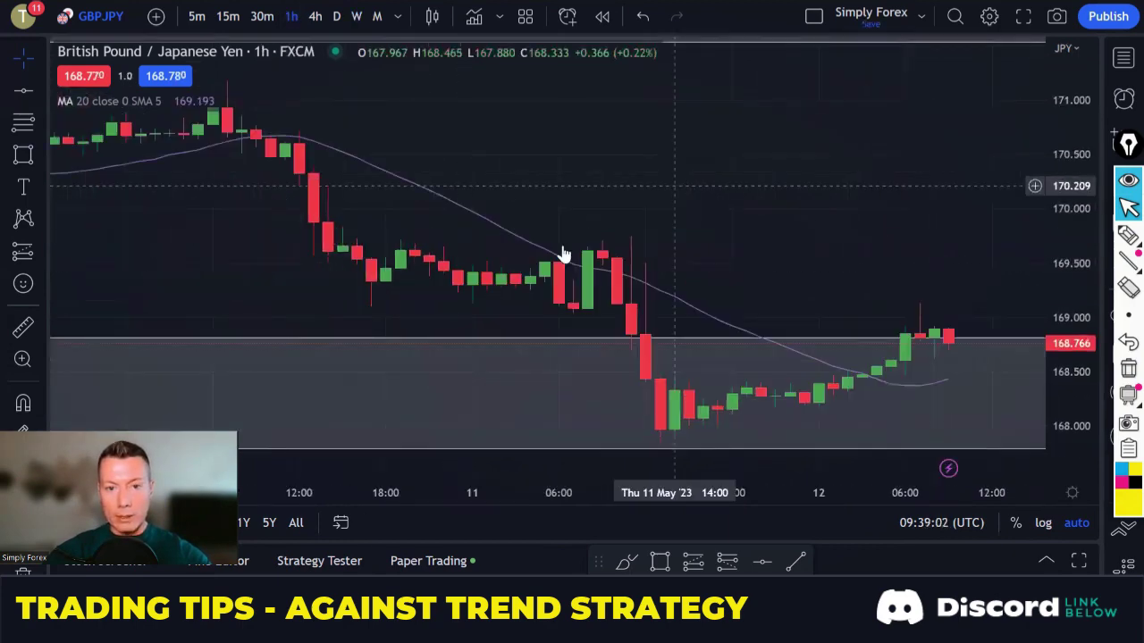
pyautogui.hscroll(-10, 692, 235)
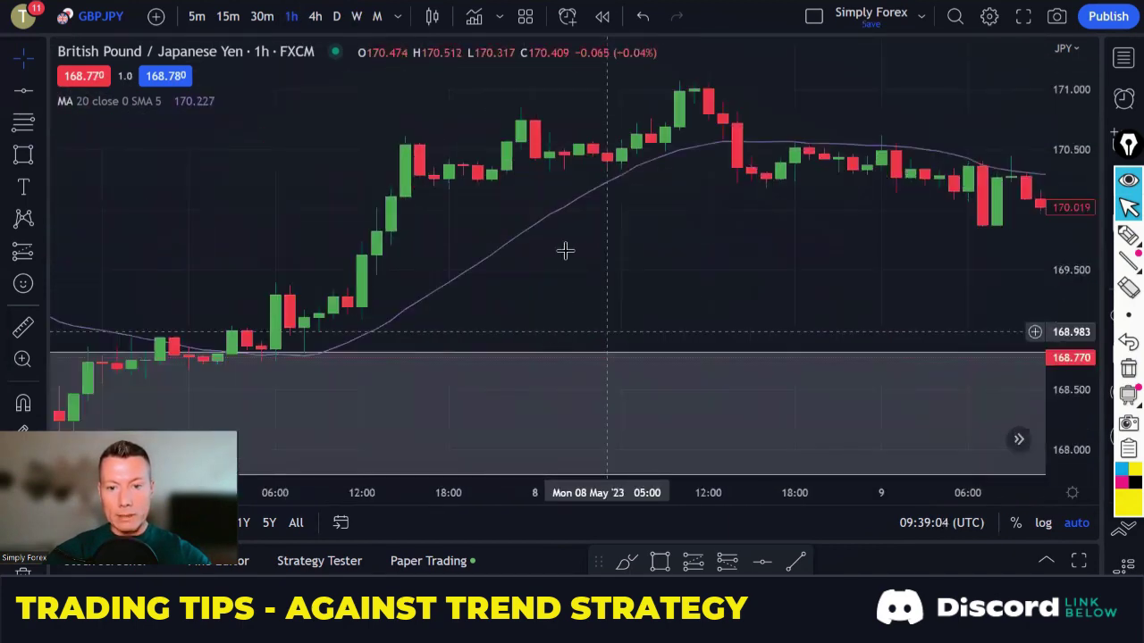
pyautogui.hscroll(-15, 564, 251)
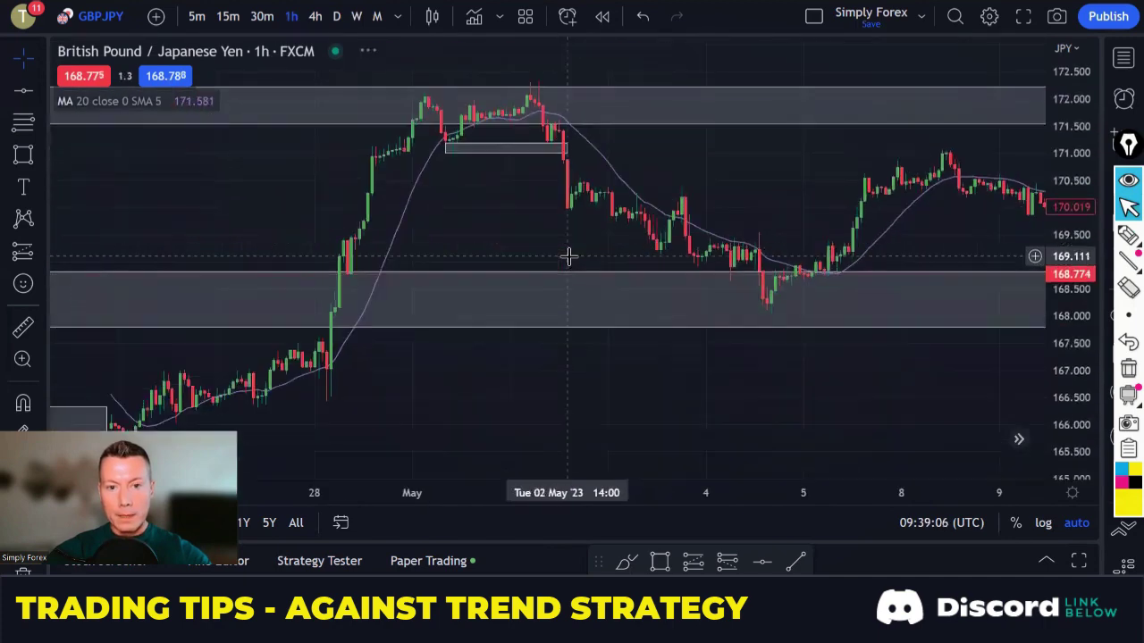
pyautogui.hscroll(-5, 568, 256)
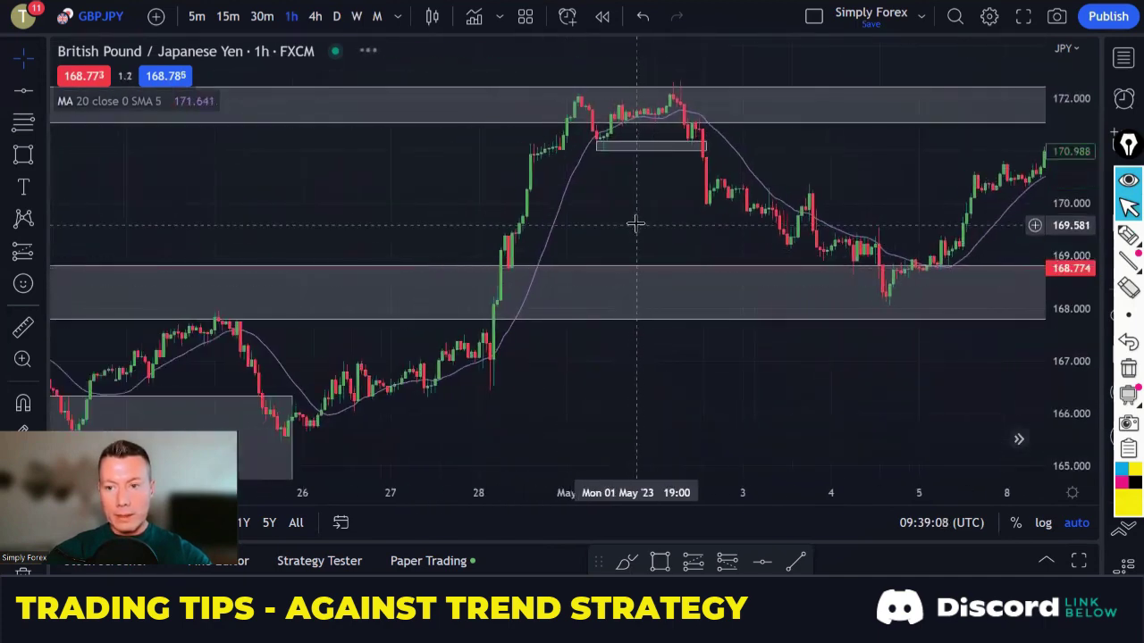
pyautogui.scroll(5, 799, 217)
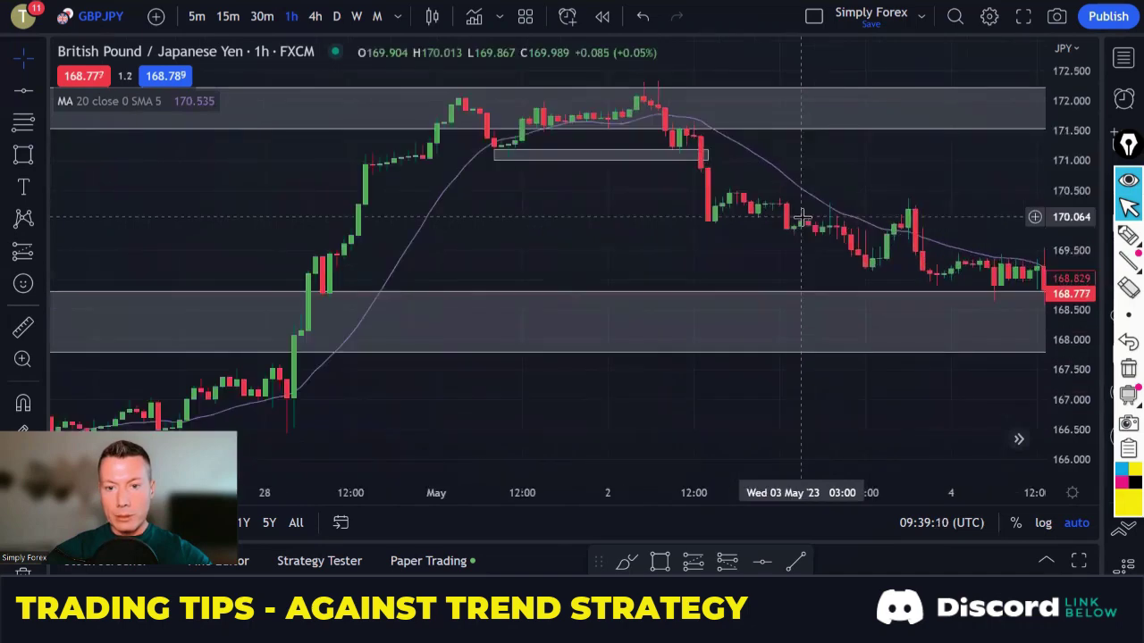
pyautogui.scroll(5, 299, 327)
pyautogui.hscroll(-8, 533, 306)
pyautogui.hscroll(2, 768, 294)
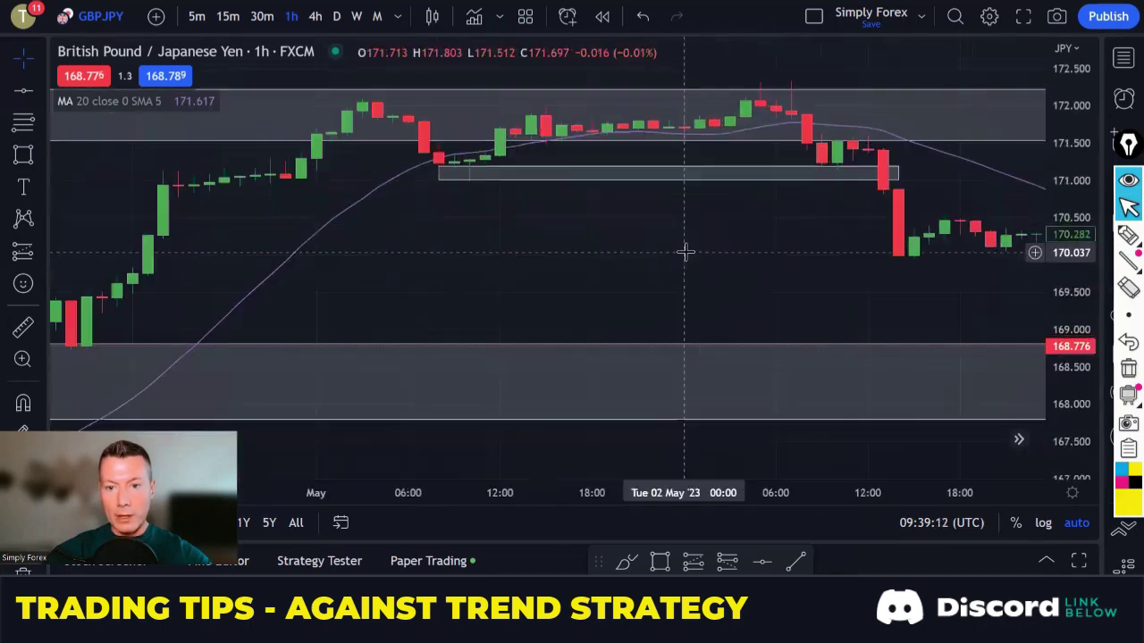
pyautogui.scroll(3, 685, 255)
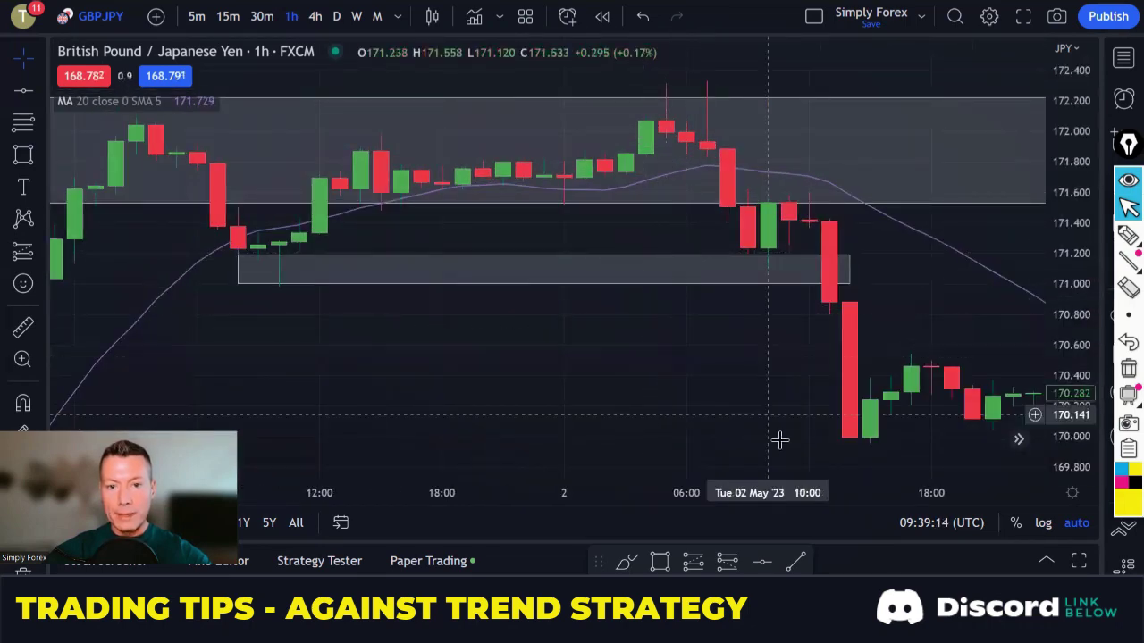
pyautogui.scroll(-2, 700, 396)
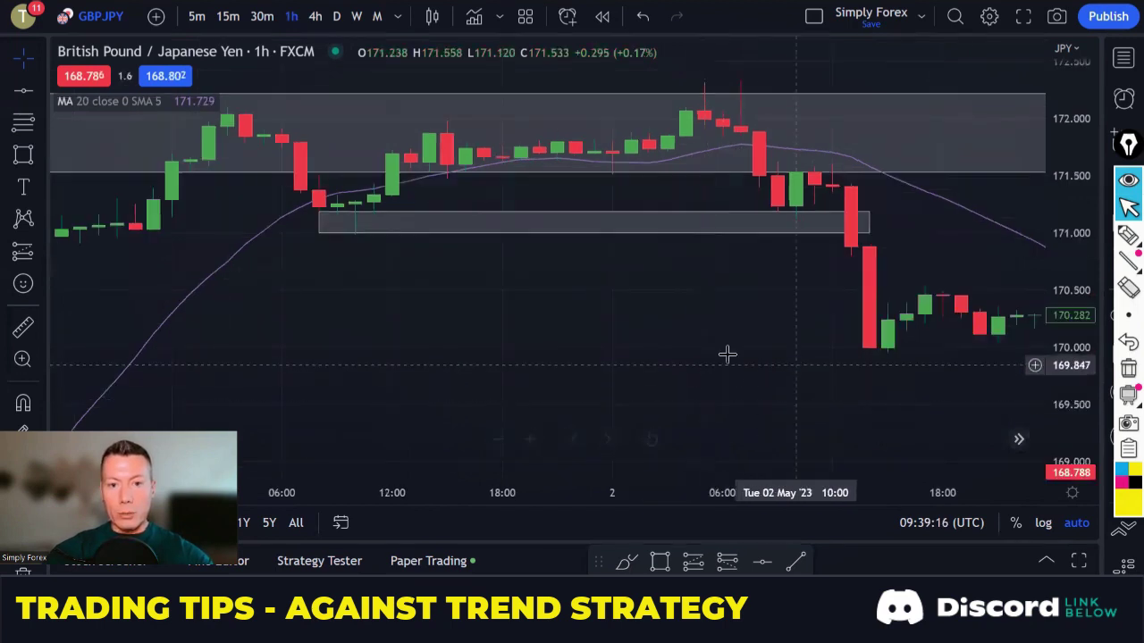
# Step: Pick the pen, return to pointer mode and zoom out to show the lower zone
pyautogui.click(1128, 234)
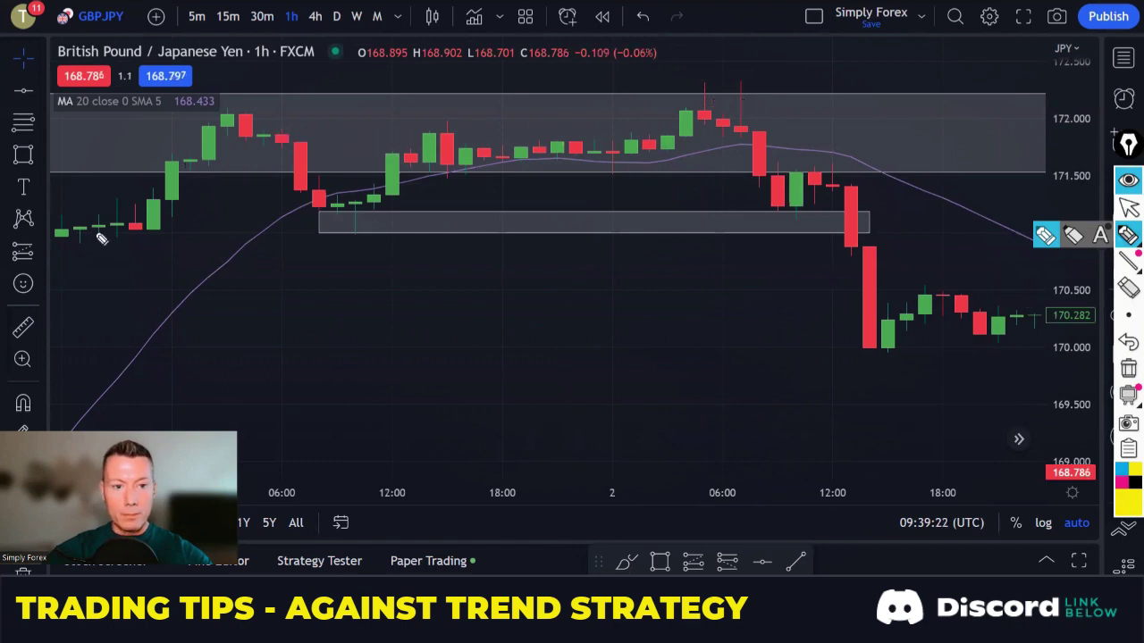
pyautogui.press('Escape')
pyautogui.scroll(-1, 427, 247)
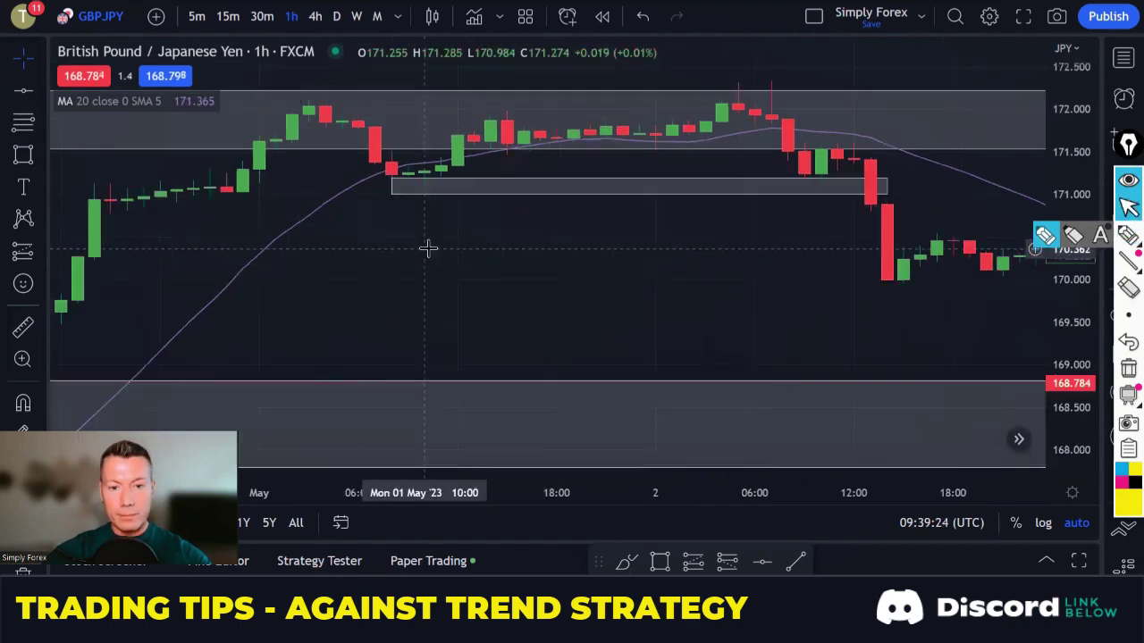
# Step: Draw a yellow line up to the May peak, then clear it
pyautogui.click(1128, 234)
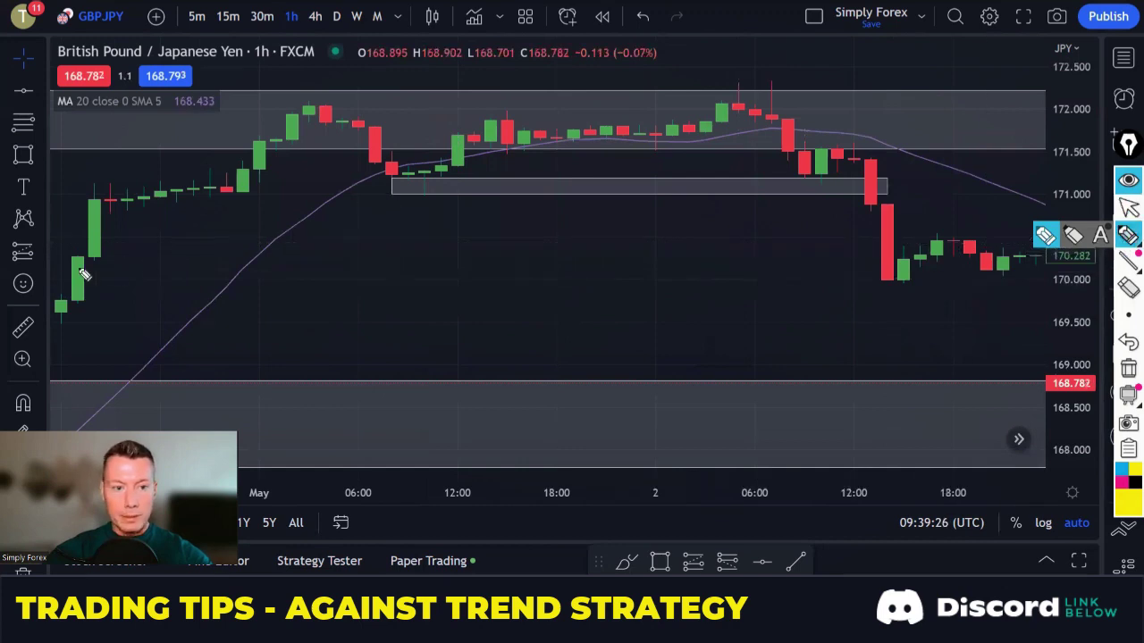
pyautogui.moveTo(61, 308)
pyautogui.mouseDown()
pyautogui.moveTo(183, 169)
pyautogui.moveTo(259, 174)
pyautogui.moveTo(306, 101)
pyautogui.moveTo(430, 192)
pyautogui.moveTo(560, 132)
pyautogui.moveTo(661, 135)
pyautogui.moveTo(740, 97)
pyautogui.moveTo(815, 187)
pyautogui.moveTo(842, 151)
pyautogui.mouseUp()
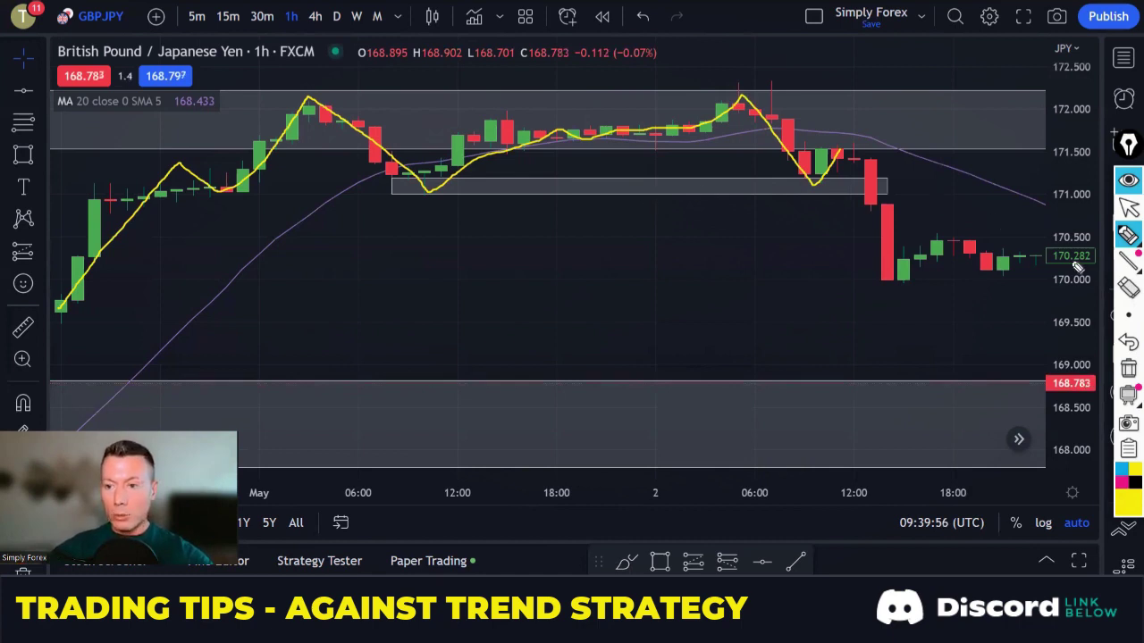
pyautogui.click(1127, 370)
# Step: Trace the yellow zigzag of swings and underline both lows along the zone bottom
pyautogui.moveTo(218, 212)
pyautogui.mouseDown()
pyautogui.moveTo(317, 105)
pyautogui.moveTo(426, 191)
pyautogui.moveTo(740, 90)
pyautogui.moveTo(823, 185)
pyautogui.moveTo(846, 144)
pyautogui.mouseUp()
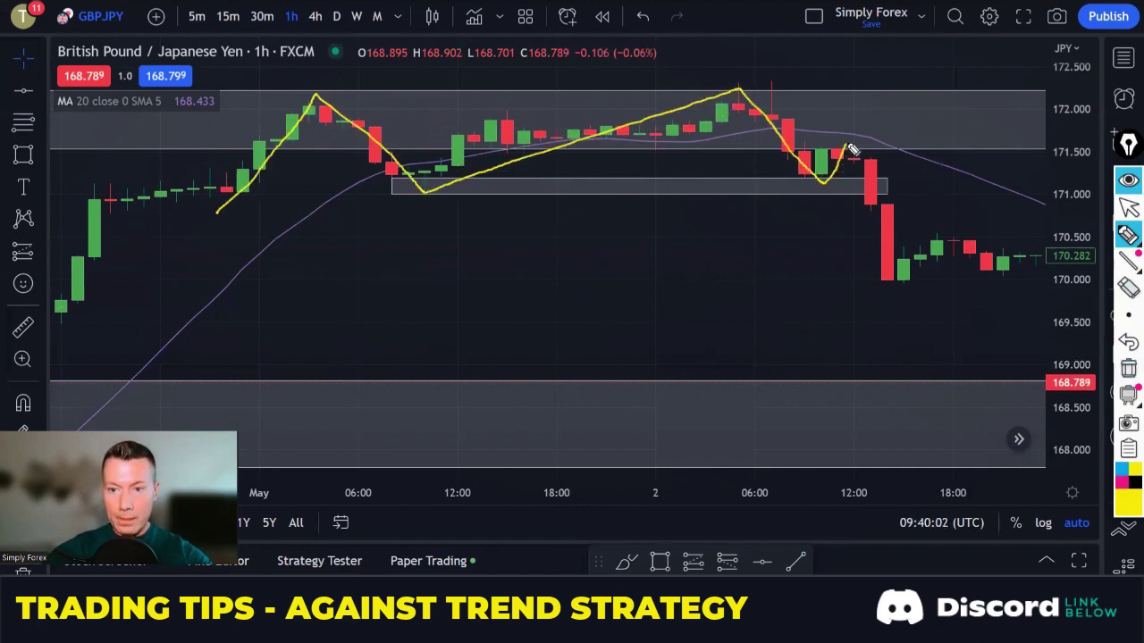
pyautogui.moveTo(388, 190); pyautogui.dragTo(510, 192)
pyautogui.moveTo(390, 189); pyautogui.dragTo(487, 188)
pyautogui.moveTo(791, 184); pyautogui.dragTo(843, 191)
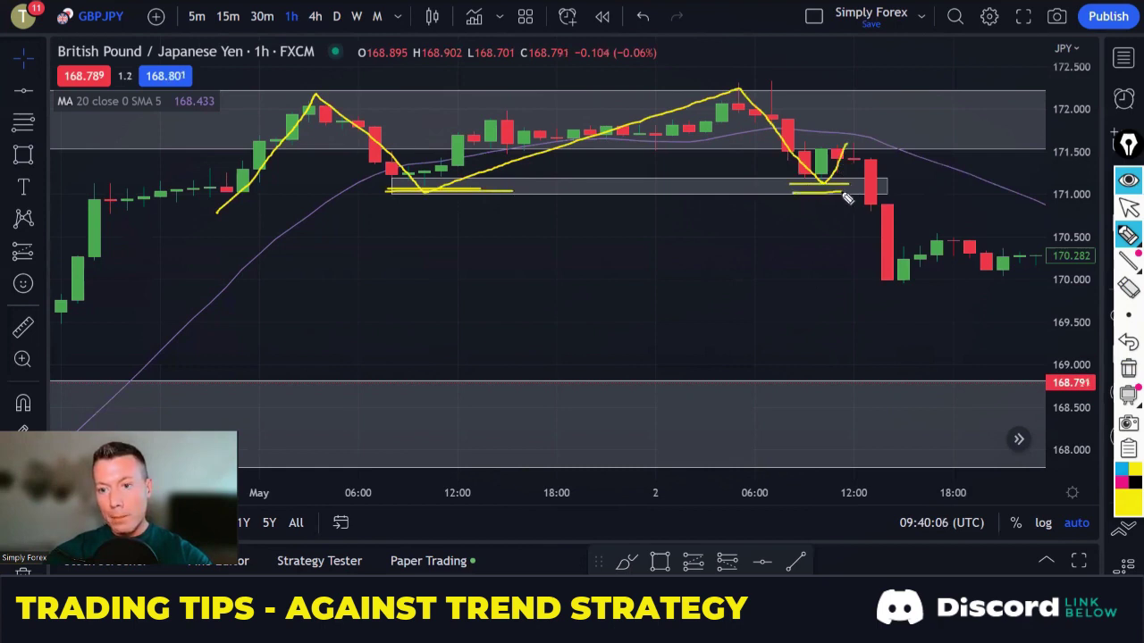
# Step: Circle the red breakdown candle and sketch the projected drop toward the 168.8 zone
pyautogui.moveTo(881, 154)
pyautogui.mouseDown()
pyautogui.moveTo(866, 158)
pyautogui.moveTo(861, 214)
pyautogui.moveTo(884, 216)
pyautogui.moveTo(882, 159)
pyautogui.mouseUp()
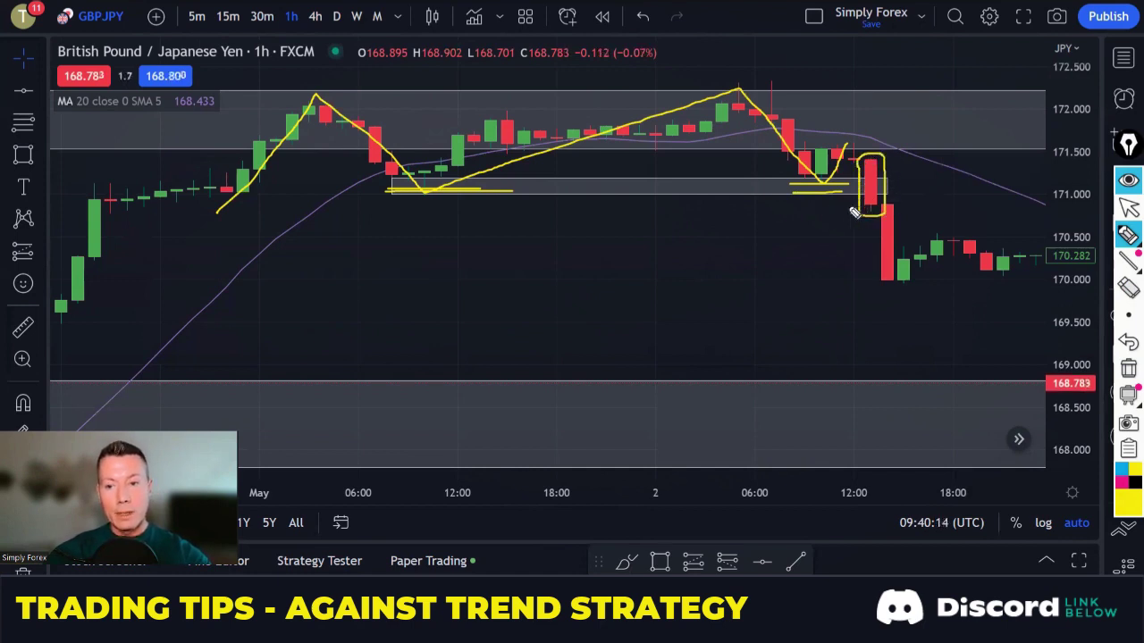
pyautogui.moveTo(847, 211); pyautogui.dragTo(885, 211)
pyautogui.moveTo(844, 140)
pyautogui.mouseDown()
pyautogui.moveTo(820, 140)
pyautogui.moveTo(841, 126)
pyautogui.mouseUp()
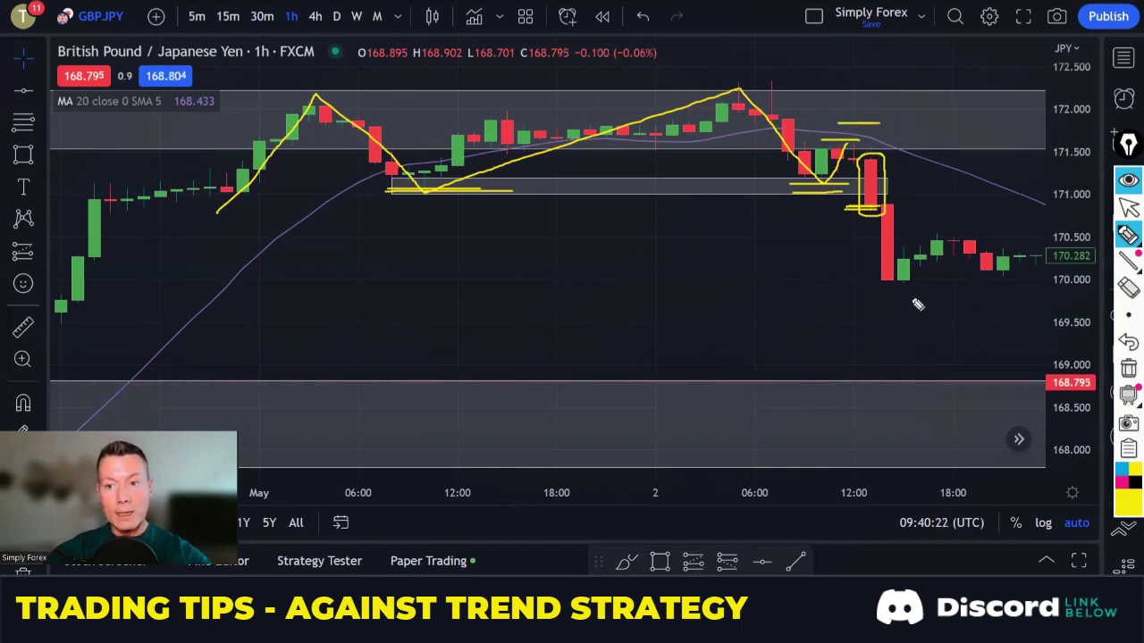
pyautogui.moveTo(891, 224)
pyautogui.mouseDown()
pyautogui.moveTo(925, 295)
pyautogui.moveTo(970, 241)
pyautogui.moveTo(1019, 291)
pyautogui.moveTo(1003, 325)
pyautogui.moveTo(1037, 375)
pyautogui.moveTo(1034, 395)
pyautogui.moveTo(1010, 388)
pyautogui.mouseUp()
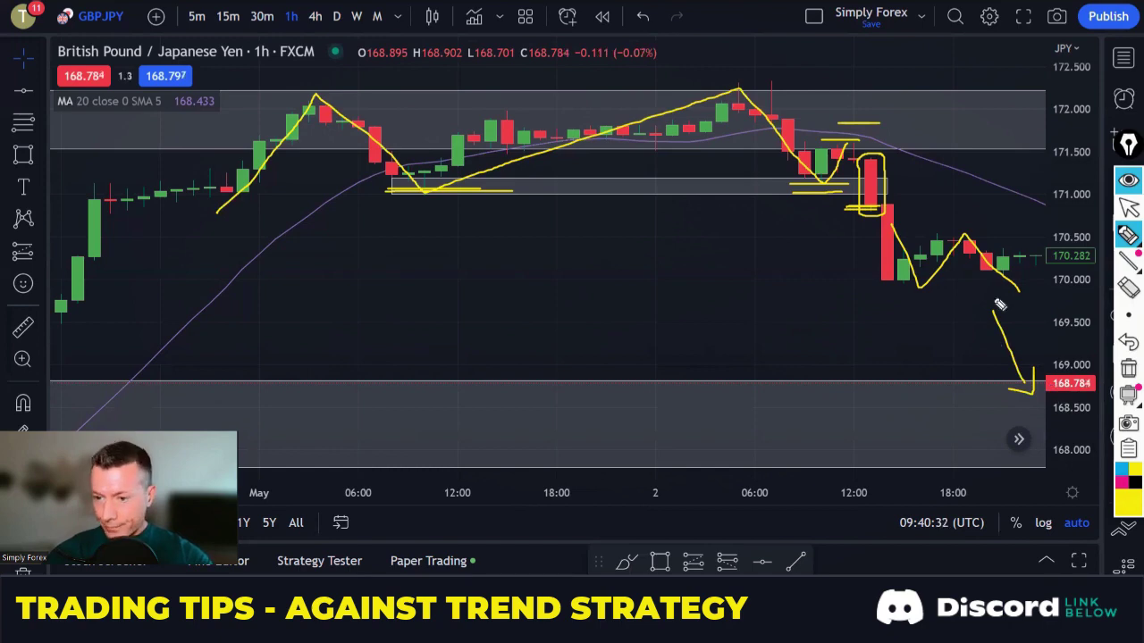
pyautogui.press('Escape')
# Step: Clear all annotations and pan the hourly chart forward through day 5
pyautogui.hotkey('ctrl', 'shift', 'Delete')
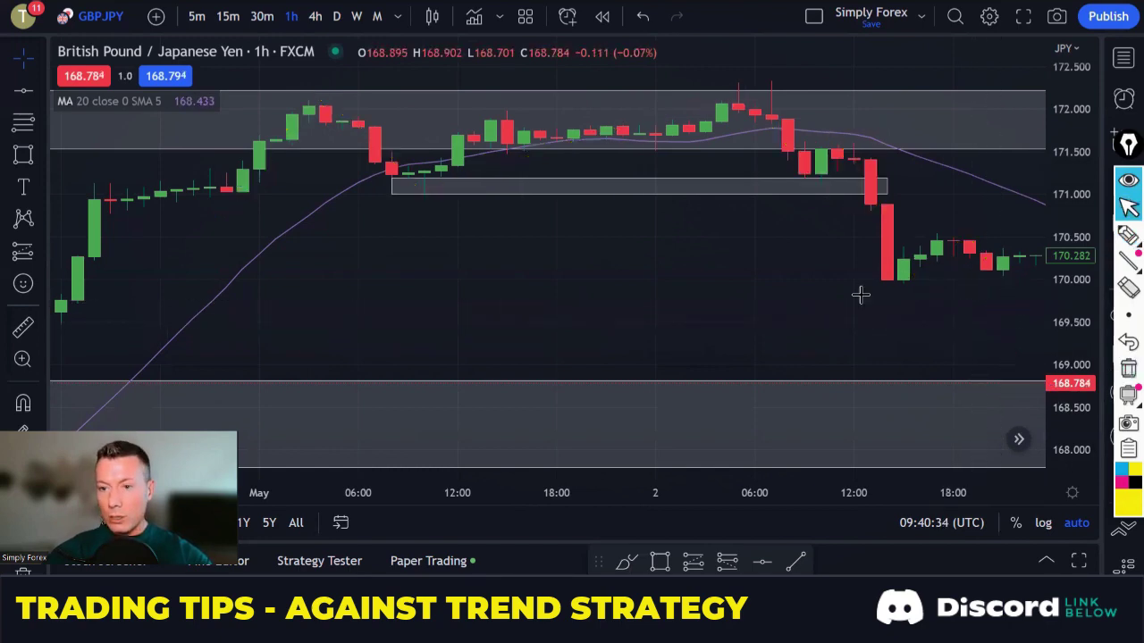
pyautogui.scroll(-2, 792, 286)
pyautogui.moveTo(807, 262); pyautogui.dragTo(572, 253)
pyautogui.scroll(-3, 634, 242)
pyautogui.moveTo(646, 238); pyautogui.dragTo(363, 251)
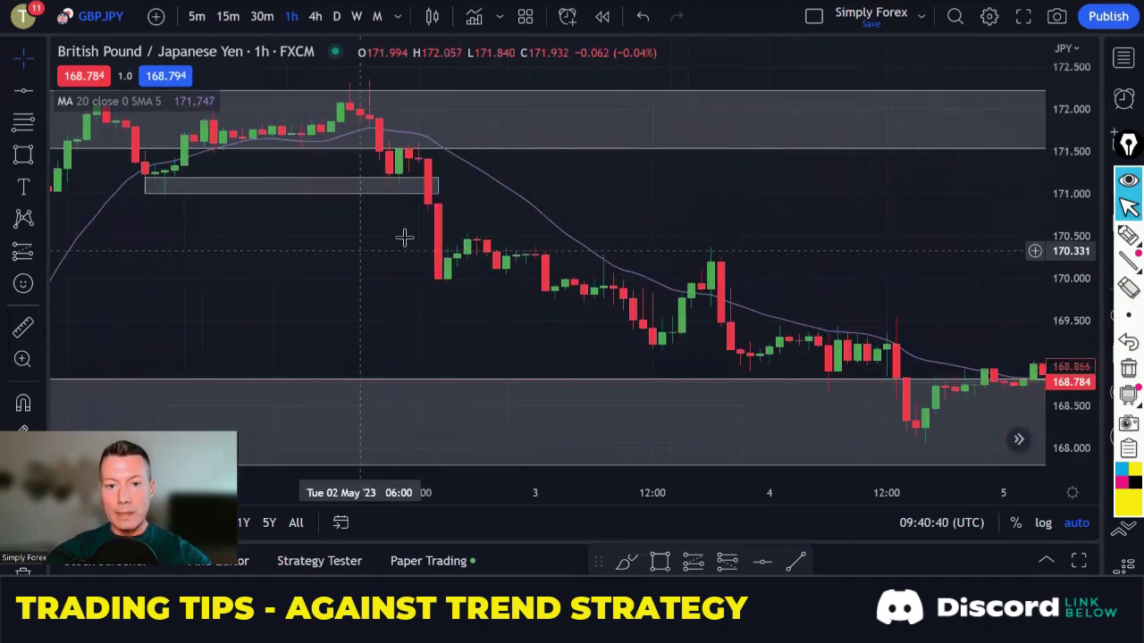
pyautogui.scroll(-1, 411, 237)
pyautogui.moveTo(745, 184); pyautogui.dragTo(706, 192)
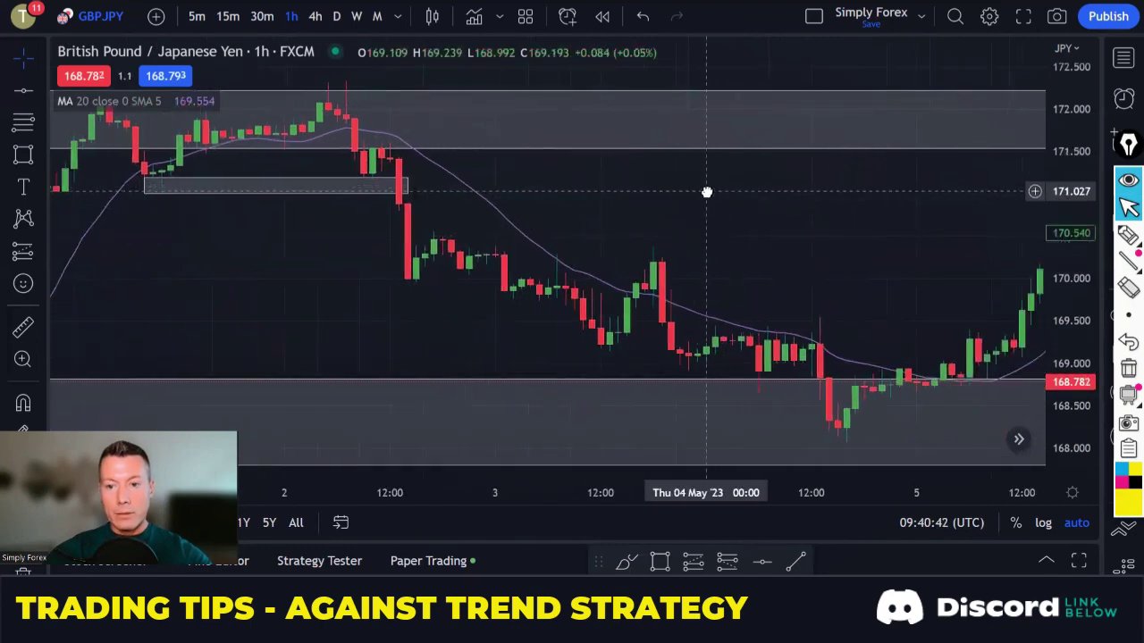
# Step: Mark the falling zigzag, breakdown and lower-high levels in yellow, then erase them
pyautogui.click(1127, 234)
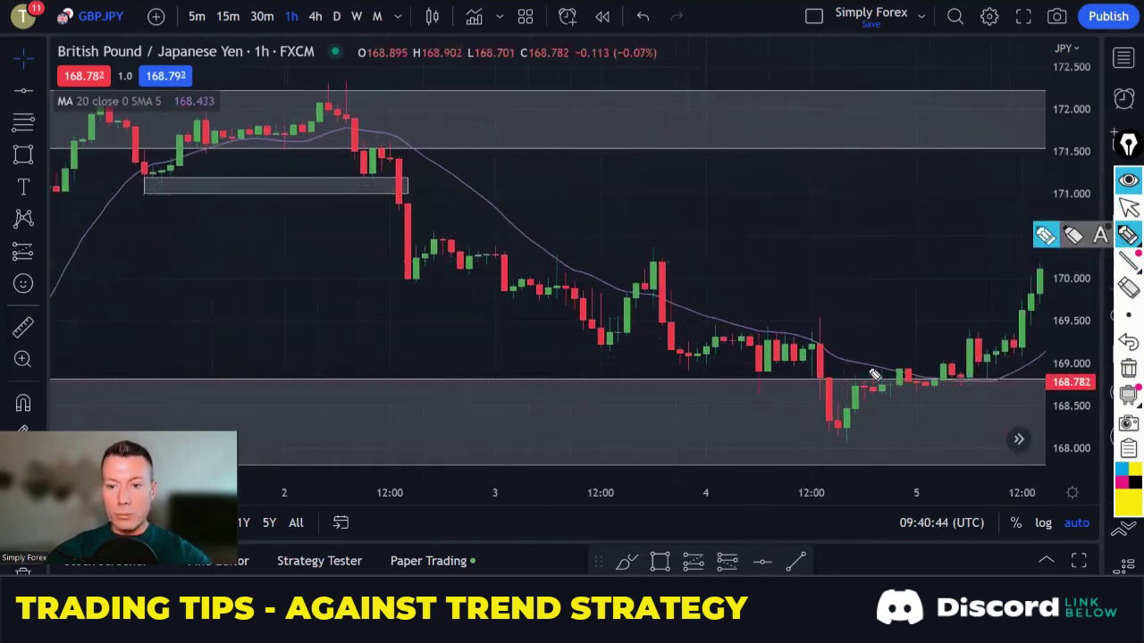
pyautogui.moveTo(748, 398); pyautogui.dragTo(822, 398)
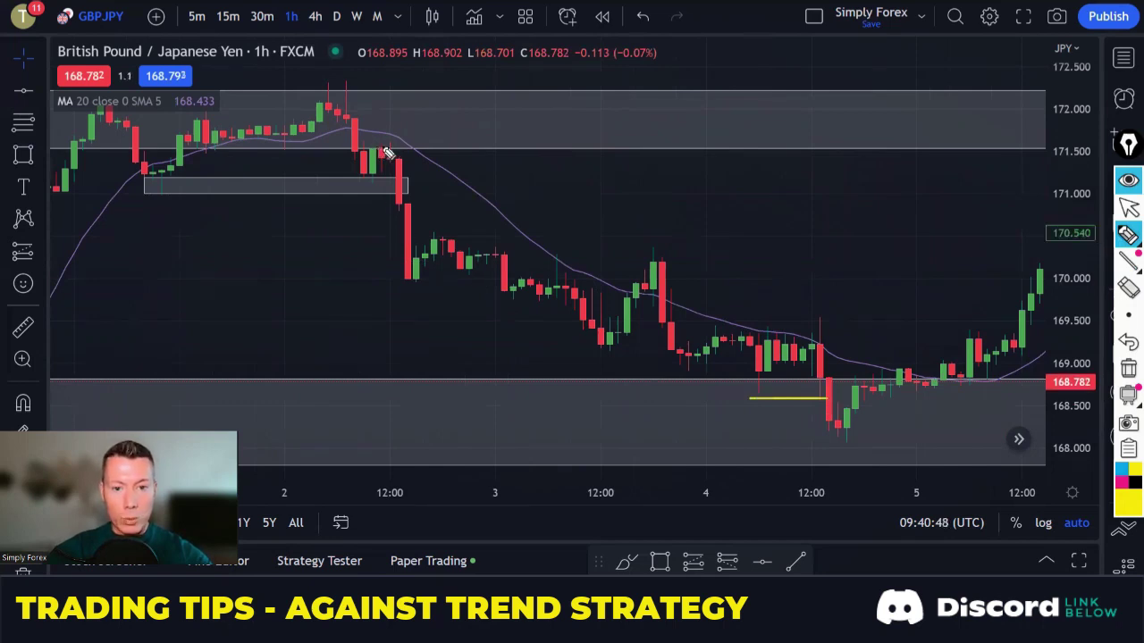
pyautogui.moveTo(390, 205); pyautogui.dragTo(447, 205)
pyautogui.moveTo(394, 160)
pyautogui.mouseDown()
pyautogui.moveTo(416, 278)
pyautogui.moveTo(447, 250)
pyautogui.moveTo(471, 266)
pyautogui.moveTo(504, 259)
pyautogui.moveTo(534, 299)
pyautogui.moveTo(558, 261)
pyautogui.moveTo(597, 329)
pyautogui.moveTo(663, 266)
pyautogui.moveTo(715, 362)
pyautogui.moveTo(791, 337)
pyautogui.moveTo(815, 347)
pyautogui.moveTo(853, 436)
pyautogui.mouseUp()
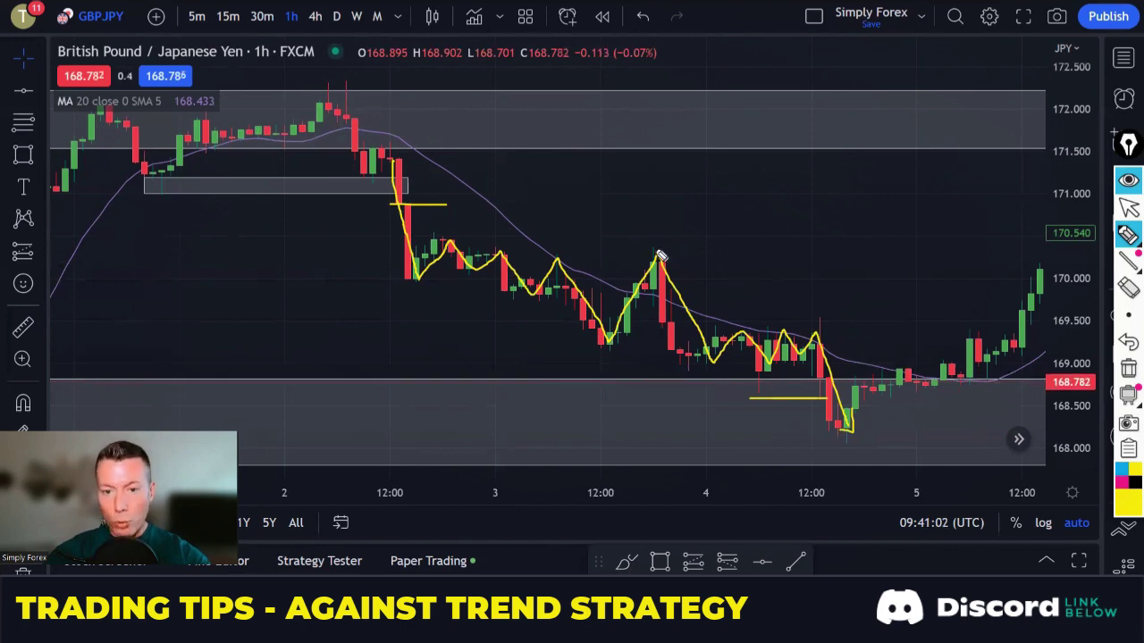
pyautogui.moveTo(443, 232); pyautogui.dragTo(679, 248)
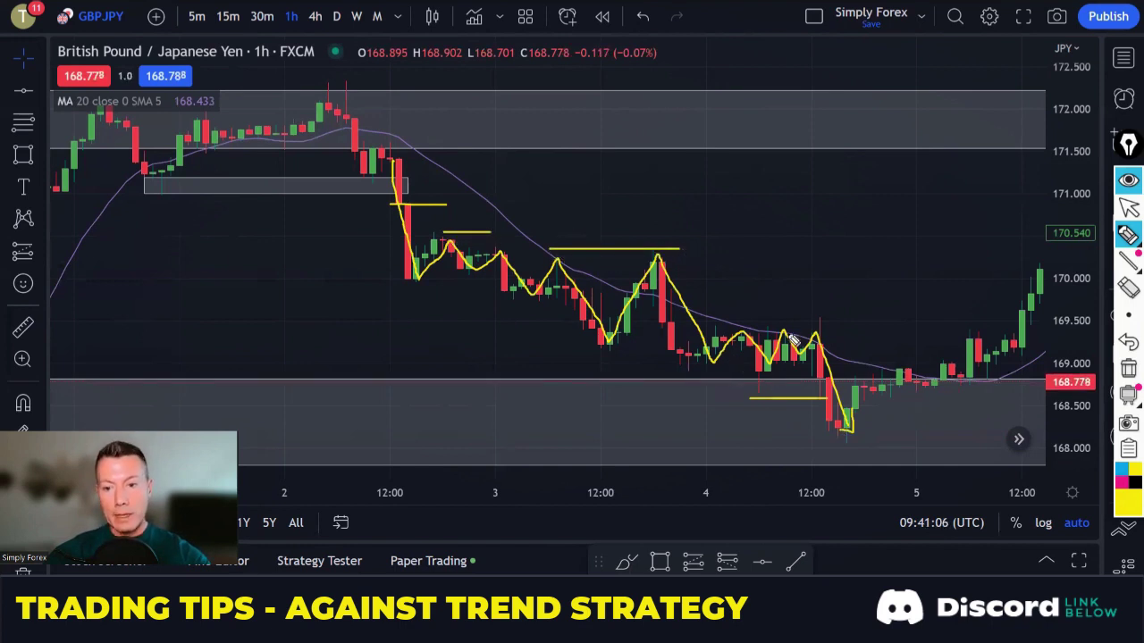
pyautogui.moveTo(710, 315); pyautogui.dragTo(832, 314)
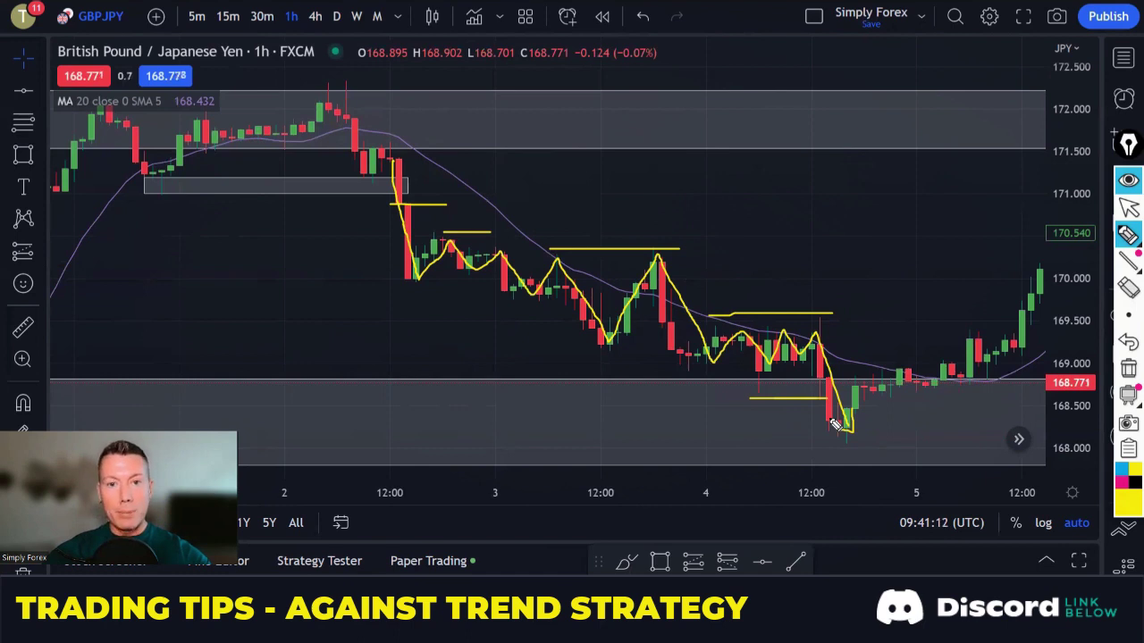
pyautogui.click(1128, 369)
# Step: Highlight the rectangle's lower edge and the falling swings with the yellow highlighter
pyautogui.press('Escape')
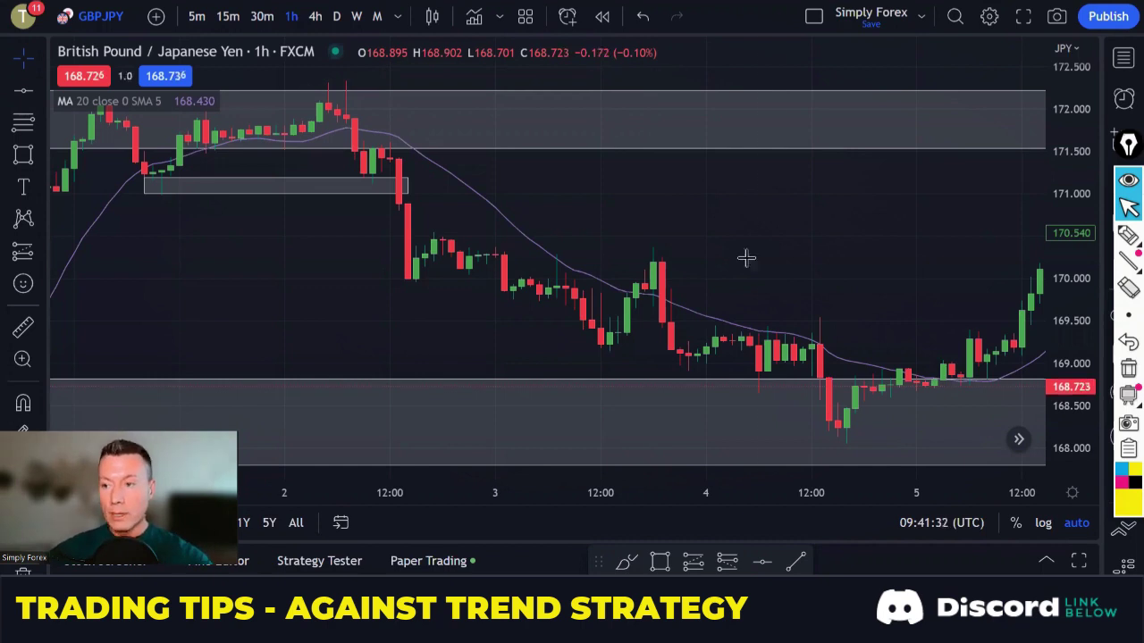
pyautogui.click(1124, 246)
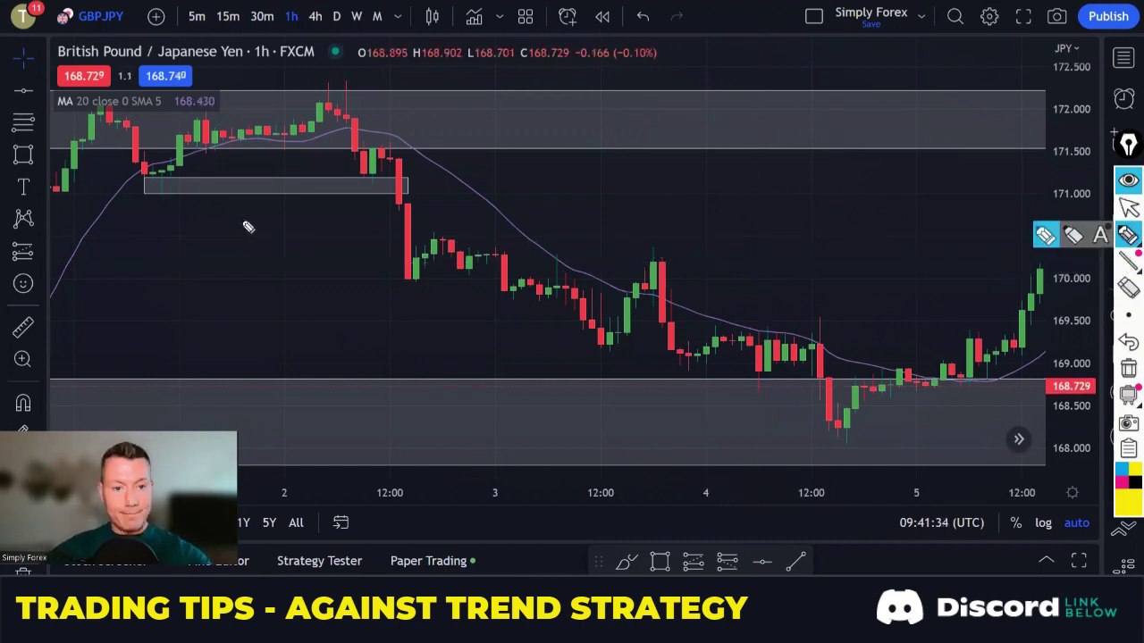
pyautogui.moveTo(130, 187); pyautogui.dragTo(185, 188)
pyautogui.moveTo(322, 184)
pyautogui.mouseDown()
pyautogui.moveTo(432, 184)
pyautogui.moveTo(815, 427)
pyautogui.moveTo(787, 429)
pyautogui.mouseUp()
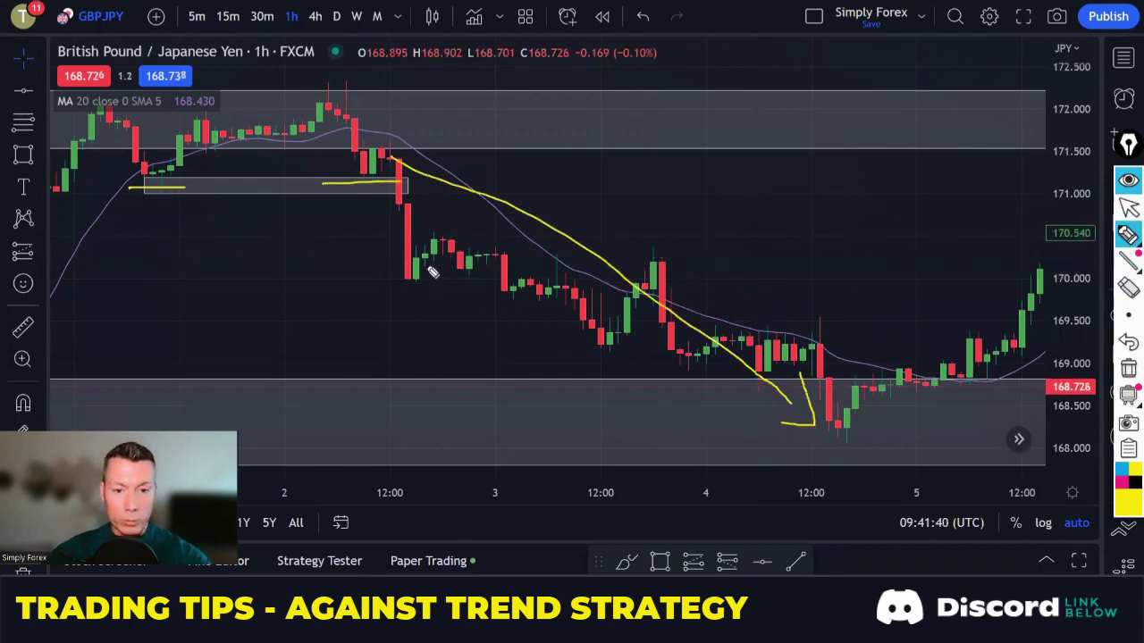
# Step: Add short yellow levels and a down arrow into the lower grey zone
pyautogui.moveTo(385, 203); pyautogui.dragTo(418, 205)
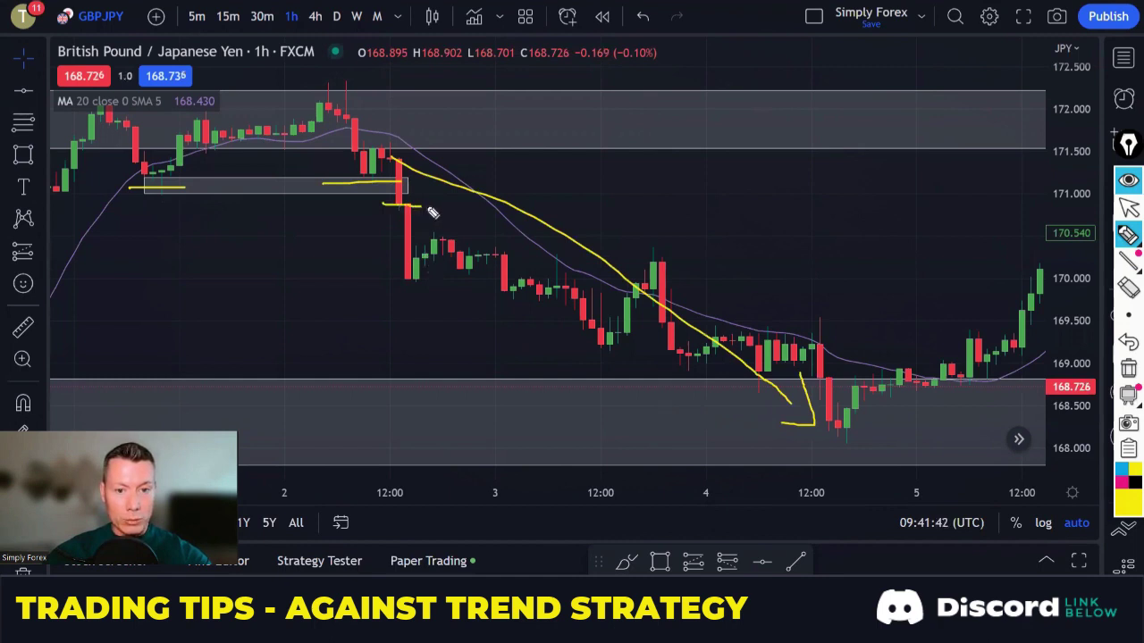
pyautogui.moveTo(392, 126); pyautogui.dragTo(427, 126)
pyautogui.moveTo(444, 217)
pyautogui.mouseDown()
pyautogui.moveTo(550, 389)
pyautogui.moveTo(589, 404)
pyautogui.mouseUp()
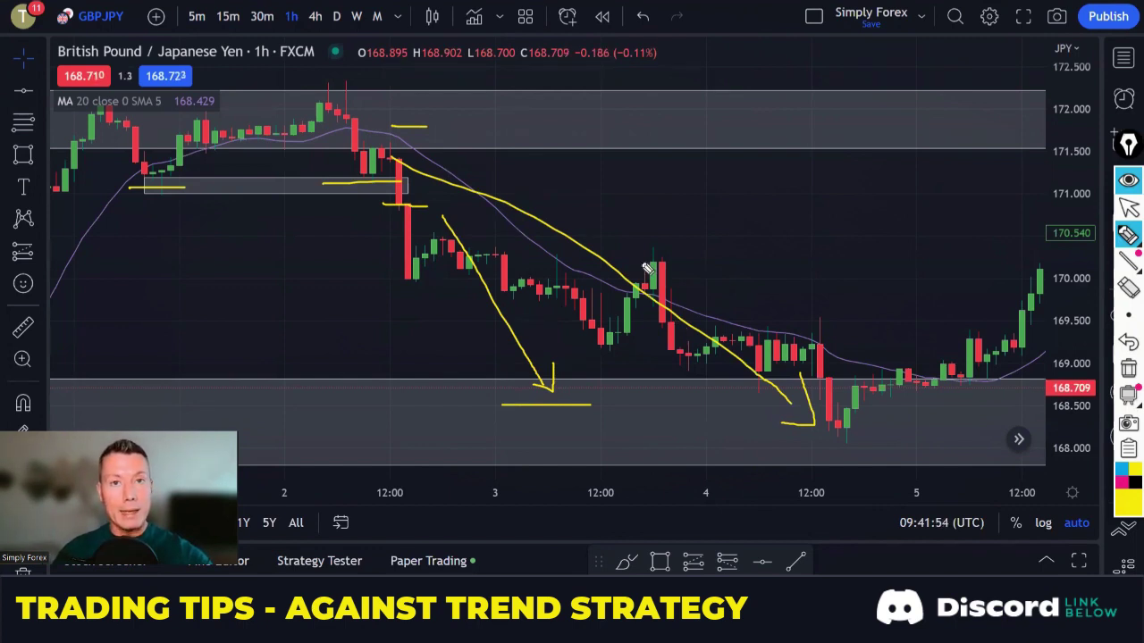
pyautogui.press('Escape')
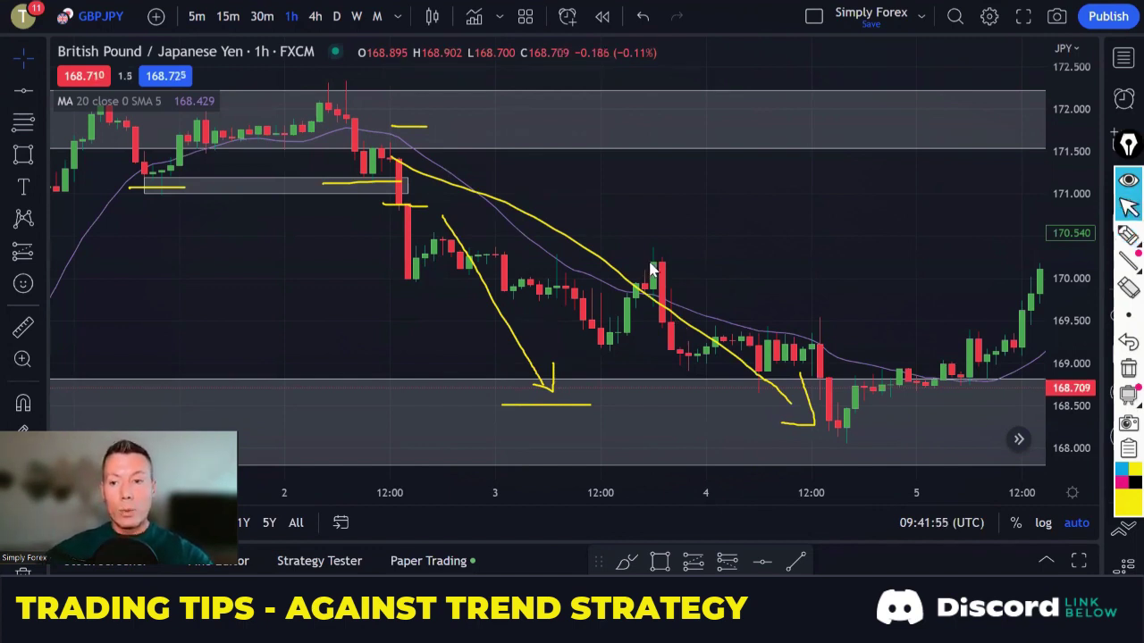
# Step: Clear the GBPJPY drawings and bring up the EURNZD daily chart for freehand drawing
pyautogui.click(1127, 369)
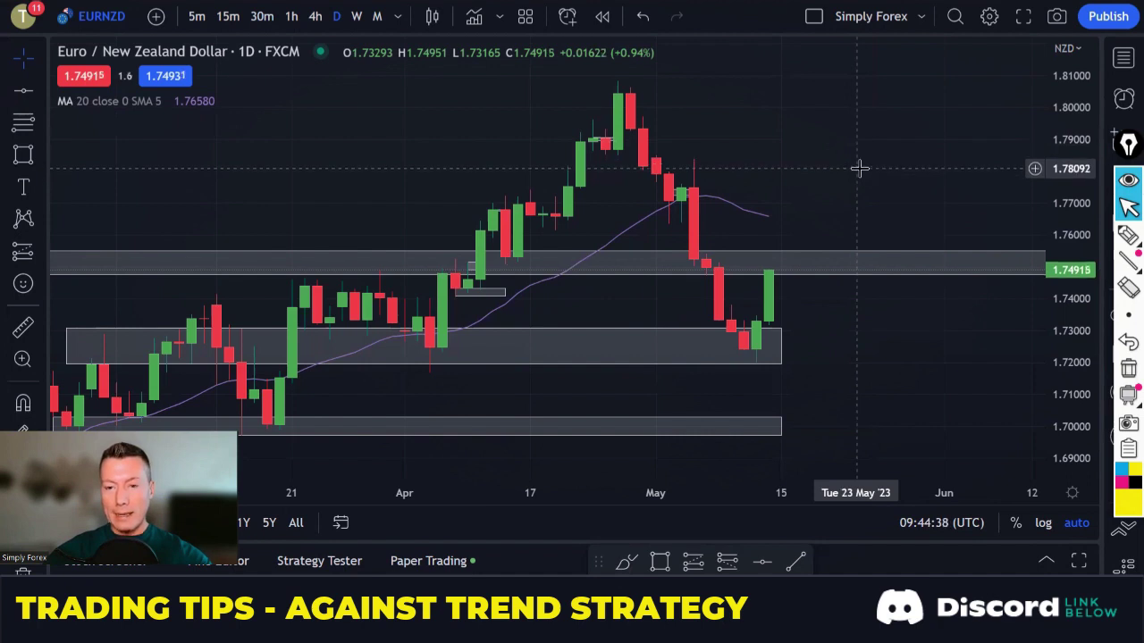
pyautogui.click(1128, 235)
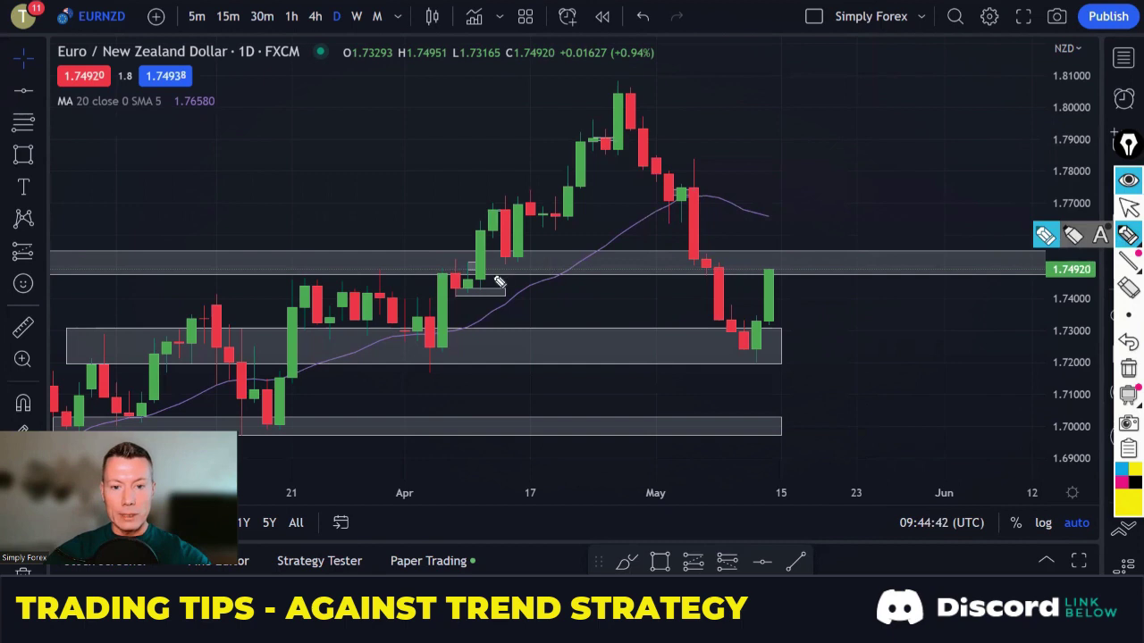
# Step: Sketch the rising swings to the May peak, pullback levels and expected drop, then clear them
pyautogui.moveTo(430, 354)
pyautogui.mouseDown()
pyautogui.moveTo(463, 282)
pyautogui.moveTo(487, 286)
pyautogui.moveTo(531, 215)
pyautogui.moveTo(551, 217)
pyautogui.moveTo(582, 159)
pyautogui.moveTo(628, 128)
pyautogui.moveTo(637, 93)
pyautogui.moveTo(735, 357)
pyautogui.mouseUp()
pyautogui.moveTo(600, 152); pyautogui.dragTo(628, 152)
pyautogui.moveTo(539, 225); pyautogui.dragTo(579, 226)
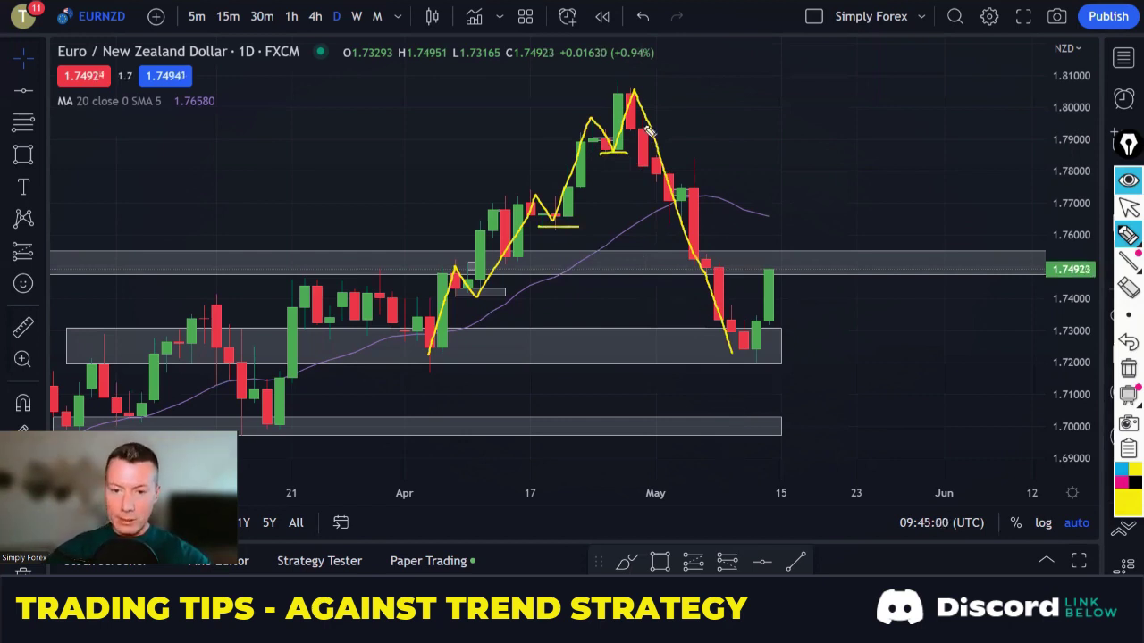
pyautogui.moveTo(705, 80)
pyautogui.mouseDown()
pyautogui.moveTo(787, 237)
pyautogui.moveTo(793, 294)
pyautogui.mouseUp()
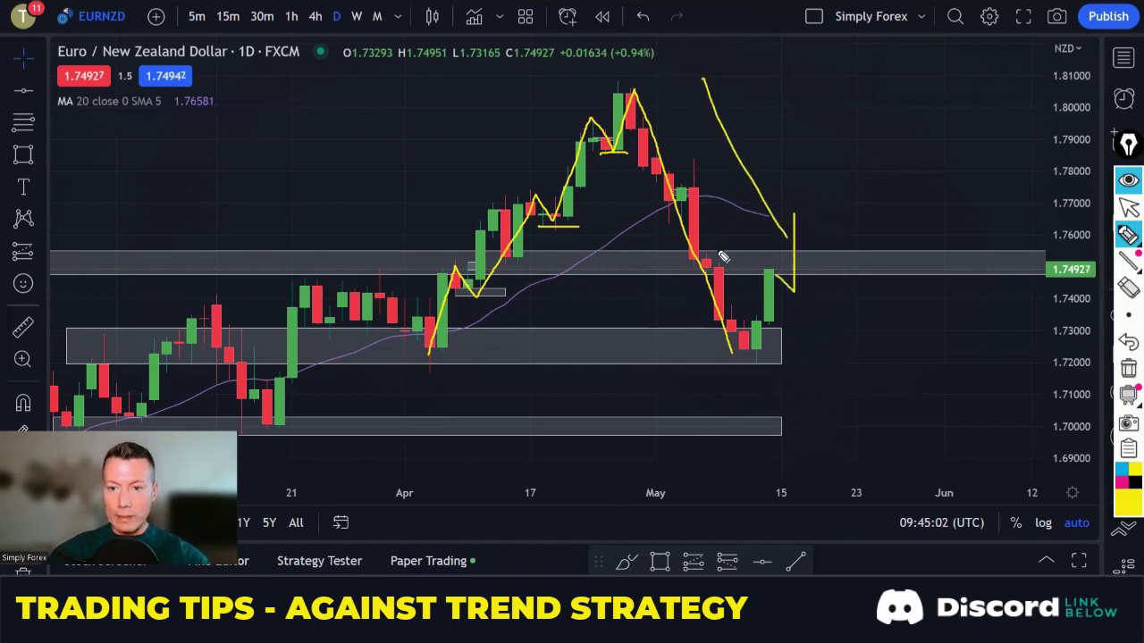
pyautogui.click(1128, 368)
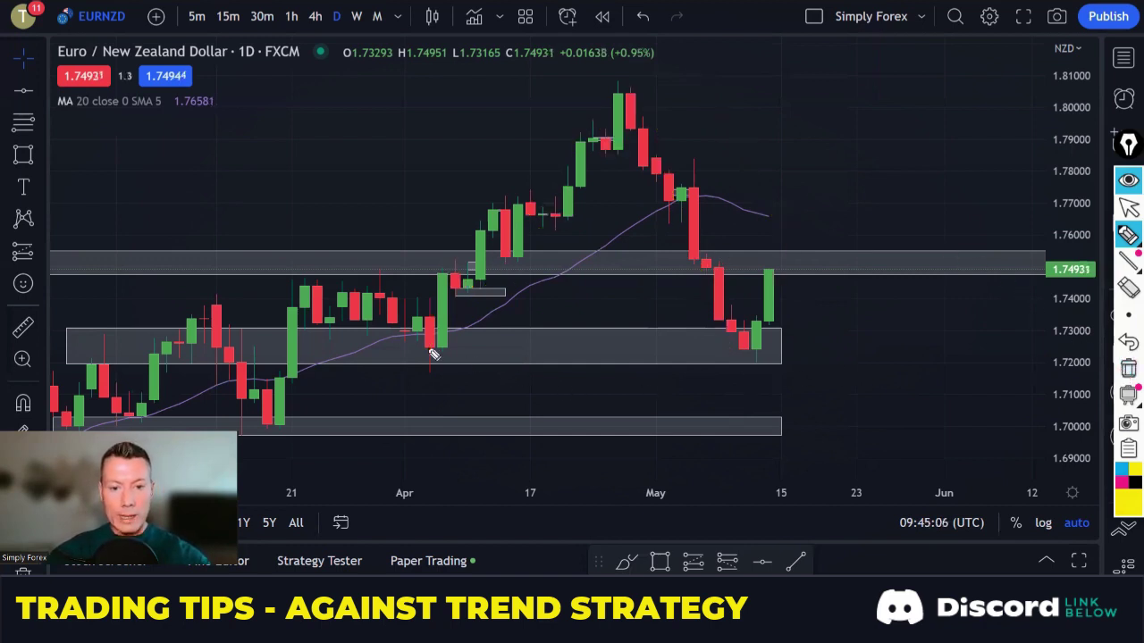
# Step: Underline earlier middle-zone lows, circle the bounce, add a check mark and arrow, then erase
pyautogui.moveTo(86, 346); pyautogui.dragTo(152, 345)
pyautogui.moveTo(306, 342)
pyautogui.mouseDown()
pyautogui.moveTo(402, 339)
pyautogui.moveTo(445, 351)
pyautogui.mouseUp()
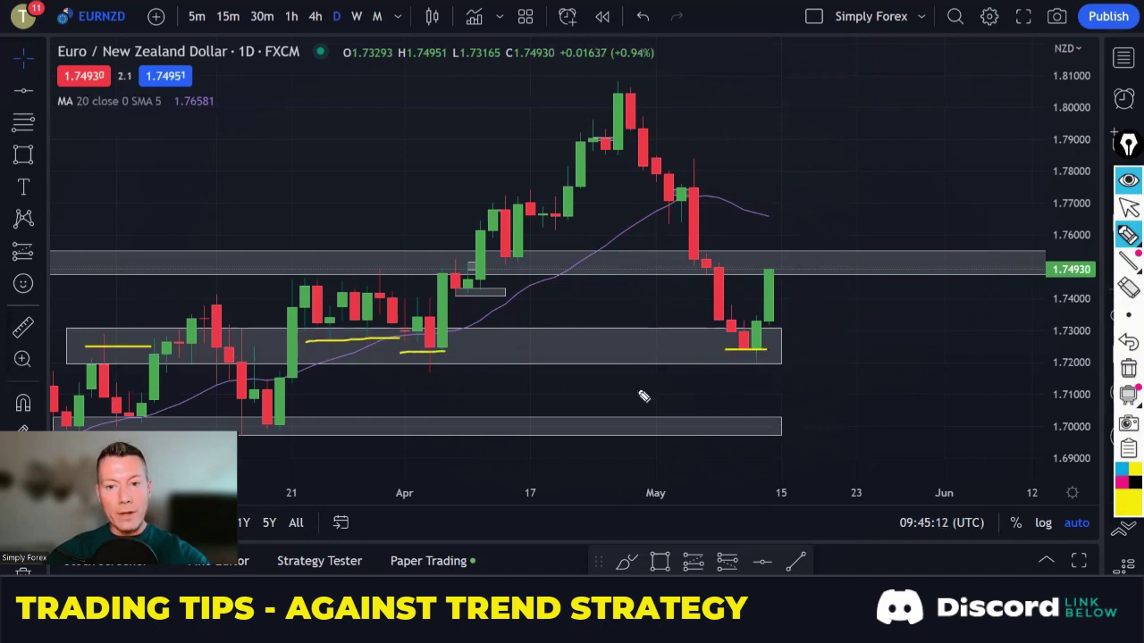
pyautogui.moveTo(769, 337)
pyautogui.mouseDown()
pyautogui.moveTo(728, 346)
pyautogui.moveTo(762, 373)
pyautogui.moveTo(770, 335)
pyautogui.mouseUp()
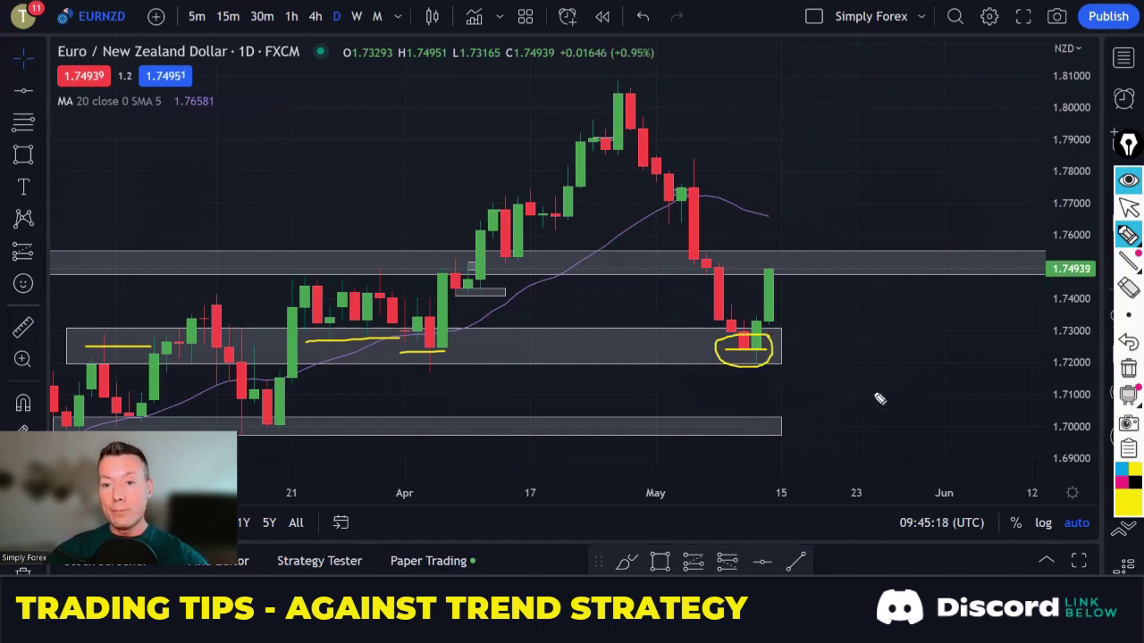
pyautogui.moveTo(794, 361); pyautogui.dragTo(828, 345)
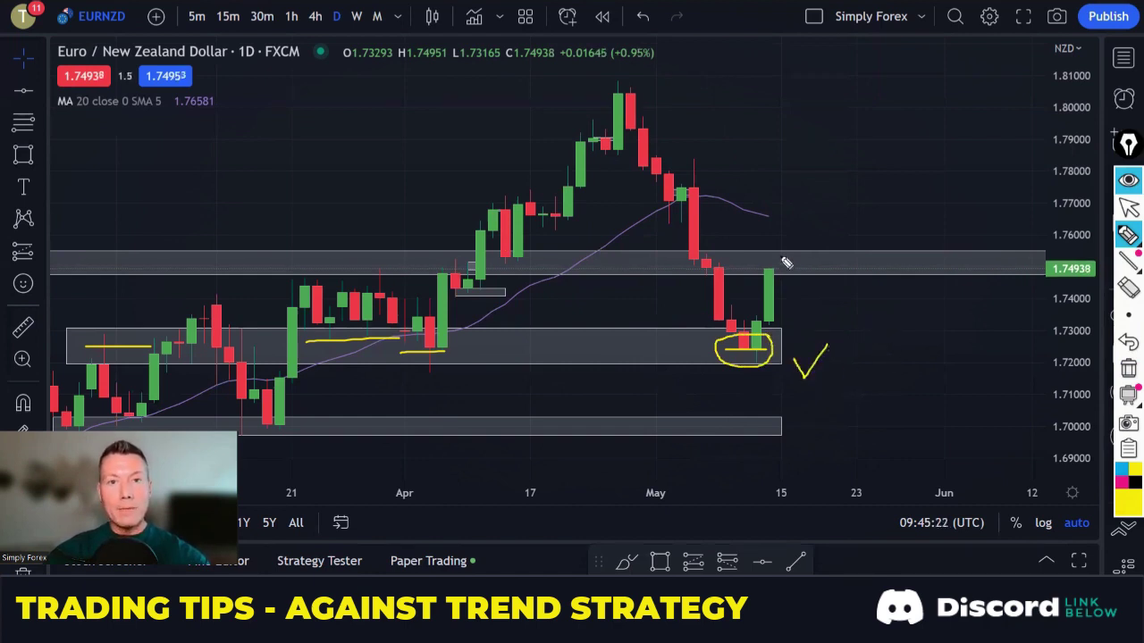
pyautogui.moveTo(730, 207)
pyautogui.mouseDown()
pyautogui.moveTo(775, 222)
pyautogui.moveTo(718, 227)
pyautogui.moveTo(718, 353)
pyautogui.mouseUp()
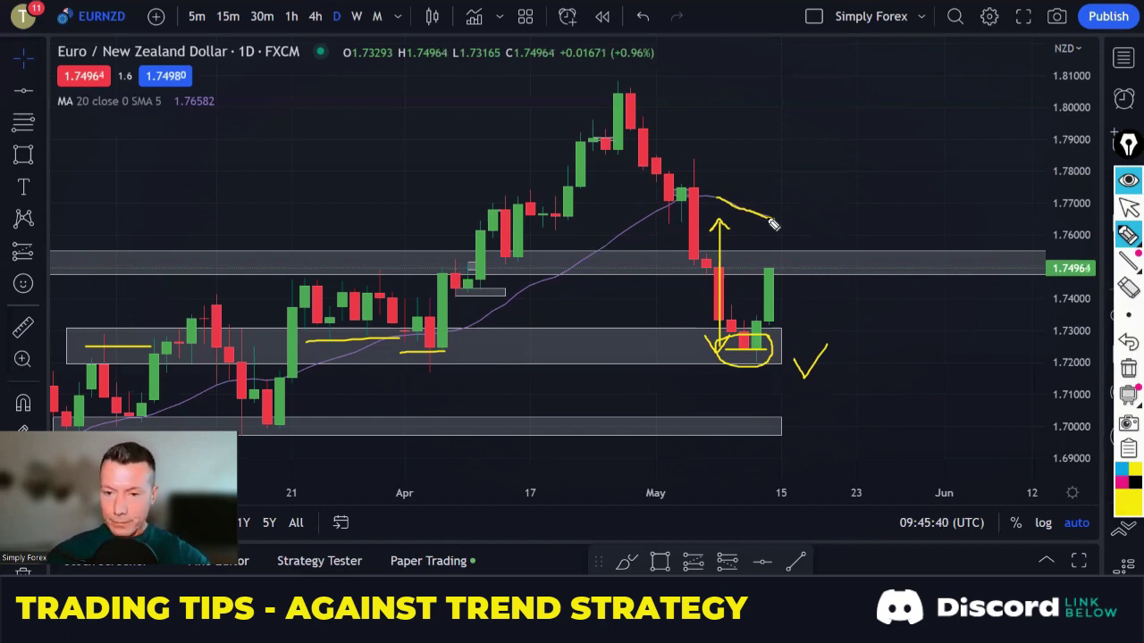
pyautogui.click(1127, 370)
# Step: Draw two check marks by the zone on the daily chart, then clear them
pyautogui.moveTo(783, 353)
pyautogui.mouseDown()
pyautogui.moveTo(792, 362)
pyautogui.moveTo(807, 349)
pyautogui.mouseUp()
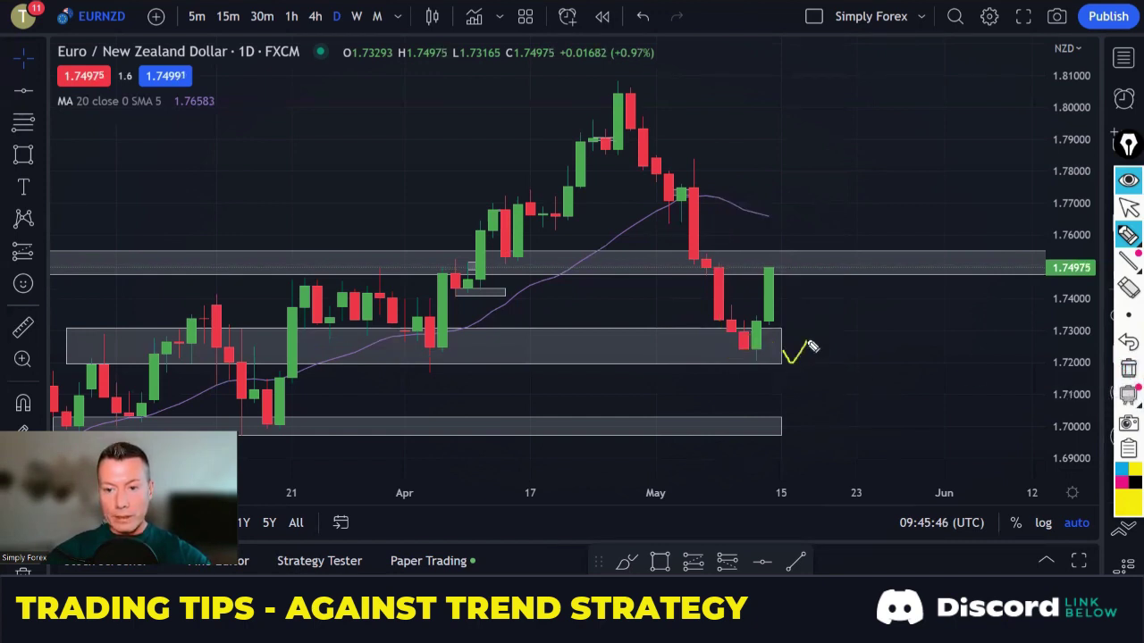
pyautogui.moveTo(713, 357)
pyautogui.mouseDown()
pyautogui.moveTo(722, 366)
pyautogui.moveTo(761, 338)
pyautogui.mouseUp()
pyautogui.click(1128, 370)
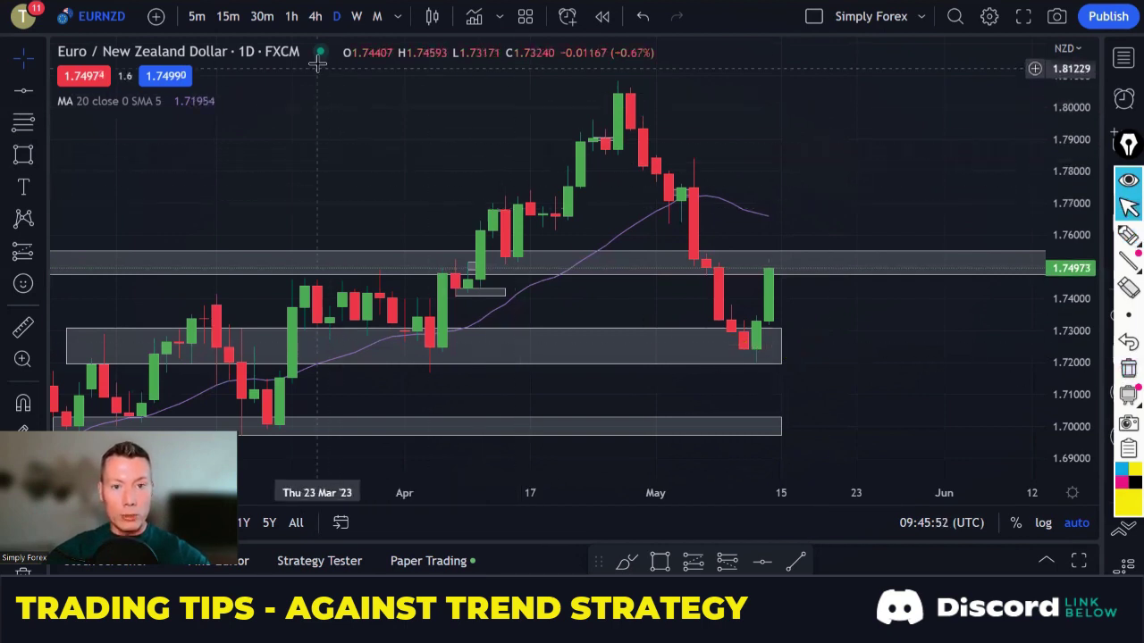
# Step: Switch EURNZD to the 1-hour timeframe and compress the time scale to show more days
pyautogui.click(292, 17)
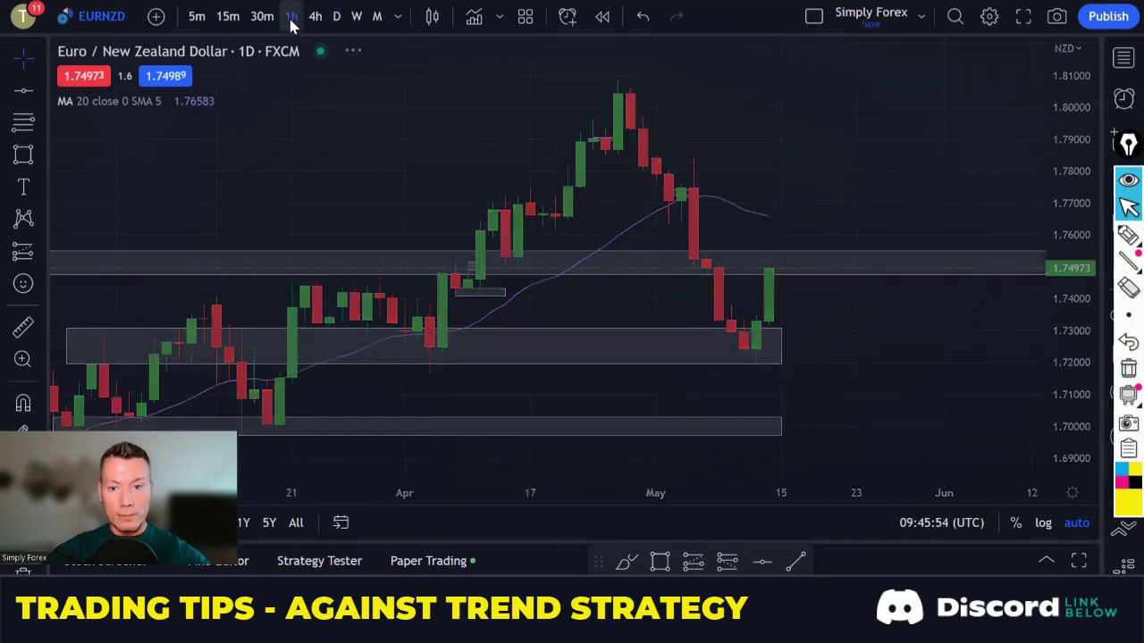
pyautogui.moveTo(561, 493); pyautogui.dragTo(747, 492)
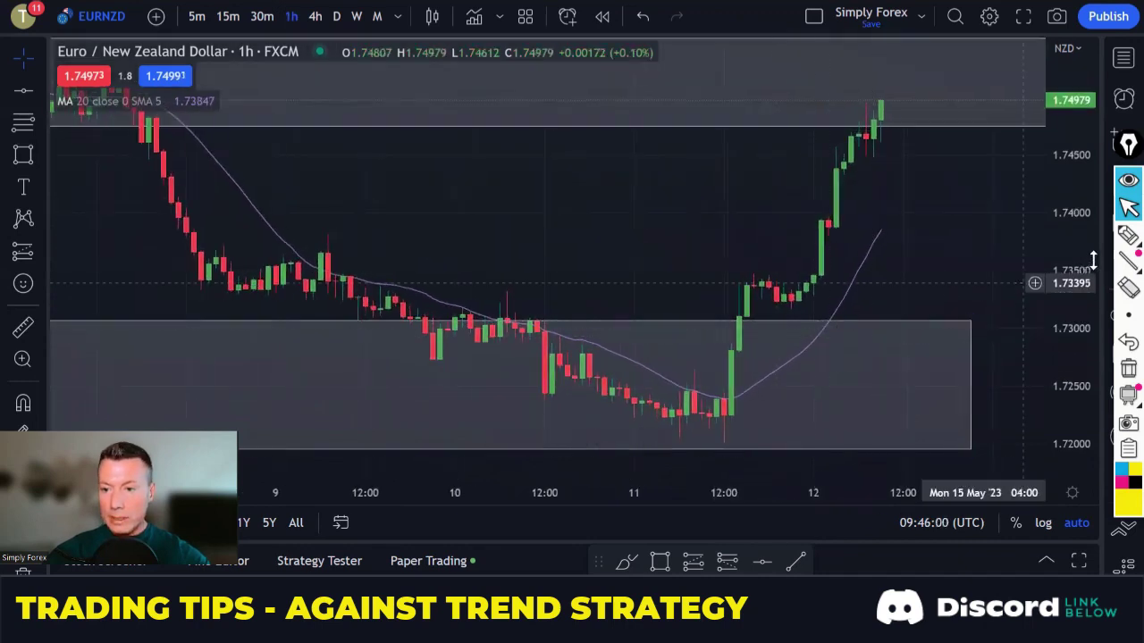
pyautogui.click(1127, 234)
# Step: Trace the downtrend, circle the breakout candle, and sketch the rally to the upper zone, then clear
pyautogui.moveTo(157, 136)
pyautogui.mouseDown()
pyautogui.moveTo(261, 296)
pyautogui.moveTo(321, 259)
pyautogui.moveTo(433, 362)
pyautogui.moveTo(465, 314)
pyautogui.moveTo(568, 376)
pyautogui.moveTo(613, 377)
pyautogui.moveTo(661, 421)
pyautogui.moveTo(692, 384)
pyautogui.moveTo(729, 425)
pyautogui.mouseUp()
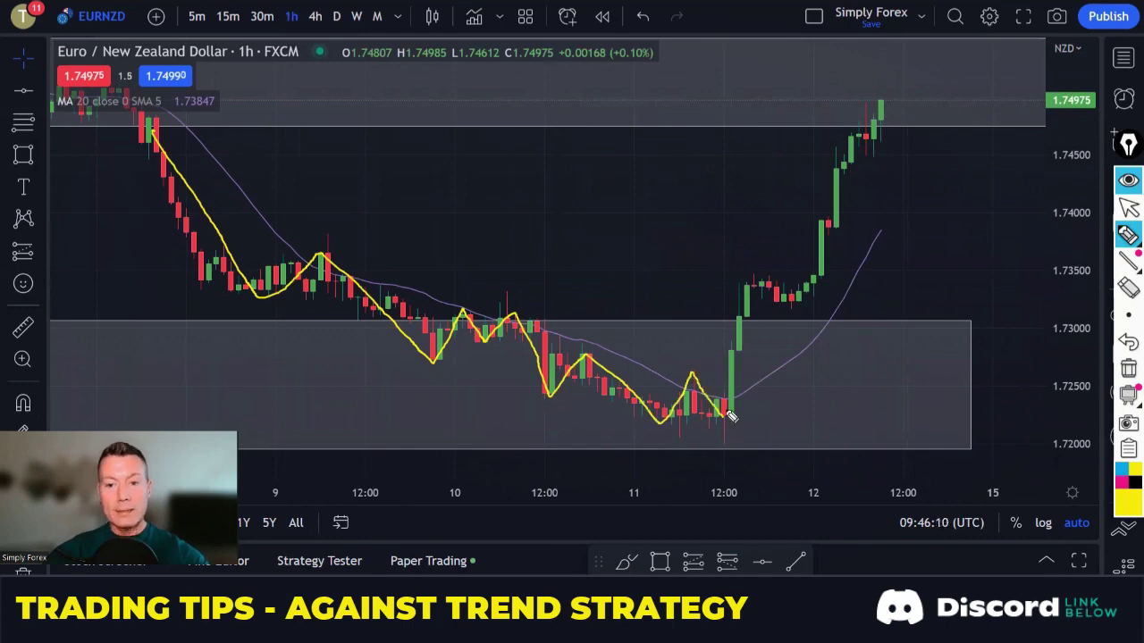
pyautogui.moveTo(746, 347)
pyautogui.mouseDown()
pyautogui.moveTo(726, 349)
pyautogui.moveTo(726, 421)
pyautogui.moveTo(748, 426)
pyautogui.moveTo(752, 370)
pyautogui.moveTo(740, 342)
pyautogui.mouseUp()
pyautogui.moveTo(663, 370); pyautogui.dragTo(704, 371)
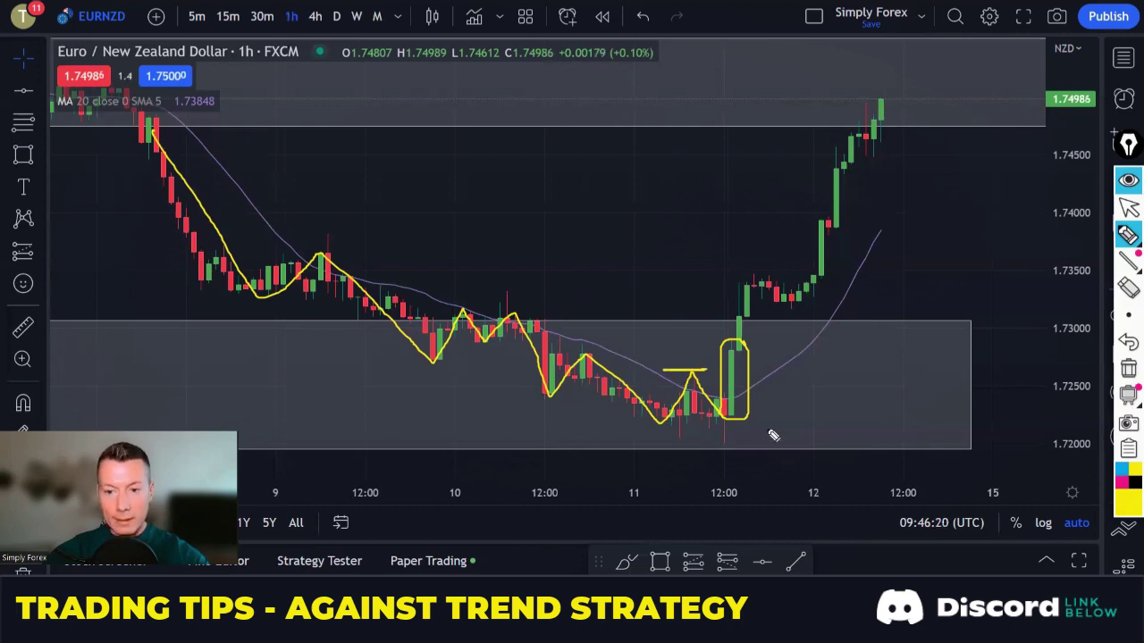
pyautogui.moveTo(738, 343)
pyautogui.mouseDown()
pyautogui.moveTo(756, 276)
pyautogui.moveTo(793, 304)
pyautogui.moveTo(867, 114)
pyautogui.moveTo(847, 121)
pyautogui.moveTo(878, 126)
pyautogui.moveTo(926, 101)
pyautogui.moveTo(879, 111)
pyautogui.moveTo(909, 107)
pyautogui.mouseUp()
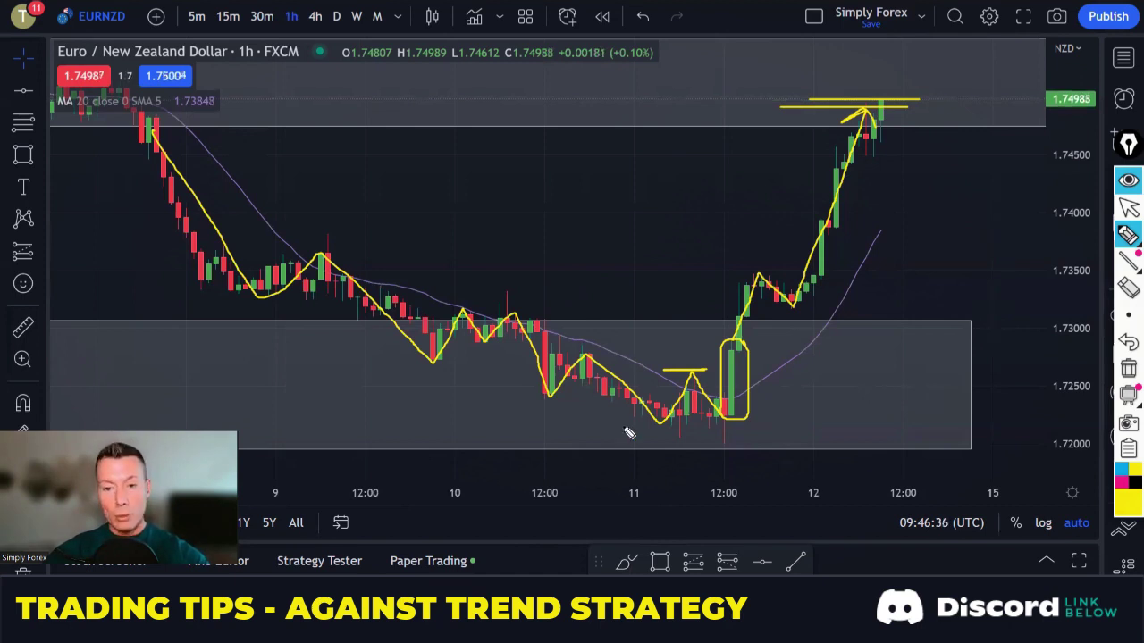
pyautogui.click(1128, 368)
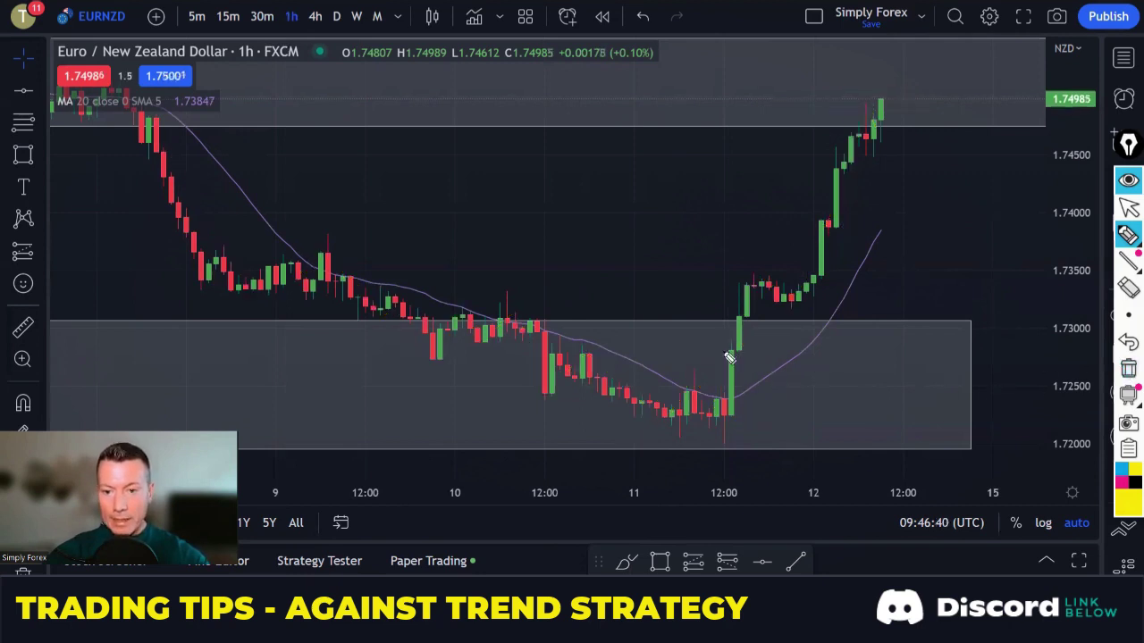
# Step: Highlight yellow levels at the breakout candle's high and the low, with an arrow up to the upper zone
pyautogui.moveTo(725, 351); pyautogui.dragTo(764, 350)
pyautogui.moveTo(722, 453); pyautogui.dragTo(770, 453)
pyautogui.moveTo(767, 331)
pyautogui.mouseDown()
pyautogui.moveTo(799, 237)
pyautogui.moveTo(807, 111)
pyautogui.moveTo(812, 121)
pyautogui.mouseUp()
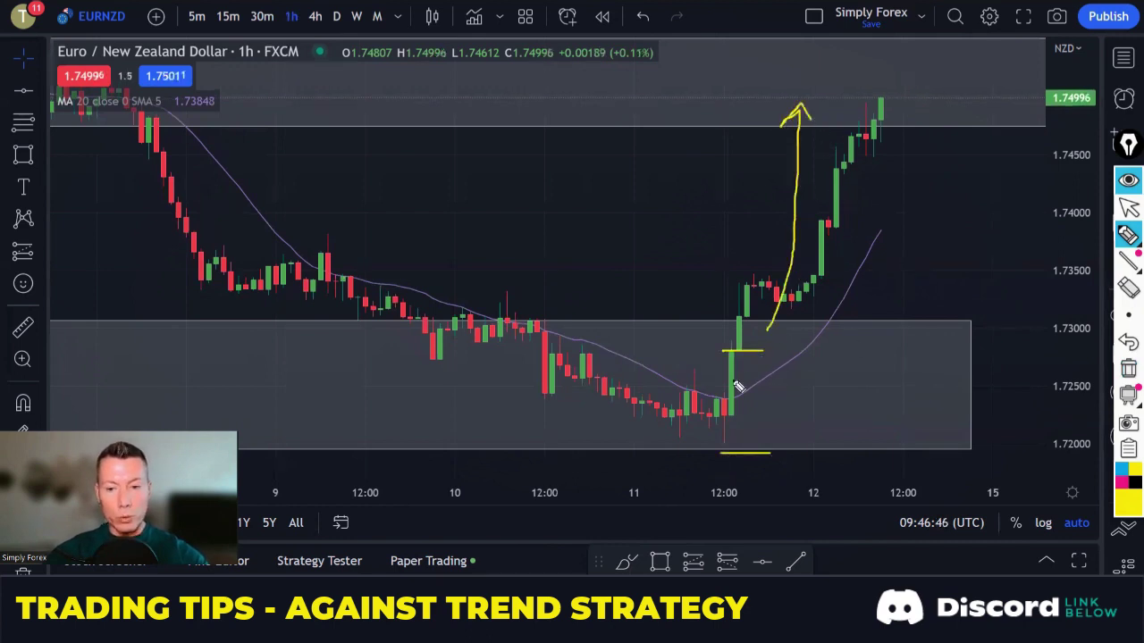
# Step: Trace the swing zigzag into the grey zone, mark the last swing high, and arrow the breakout candle
pyautogui.moveTo(501, 315)
pyautogui.mouseDown()
pyautogui.moveTo(547, 396)
pyautogui.moveTo(581, 350)
pyautogui.moveTo(663, 426)
pyautogui.moveTo(689, 383)
pyautogui.moveTo(725, 415)
pyautogui.mouseUp()
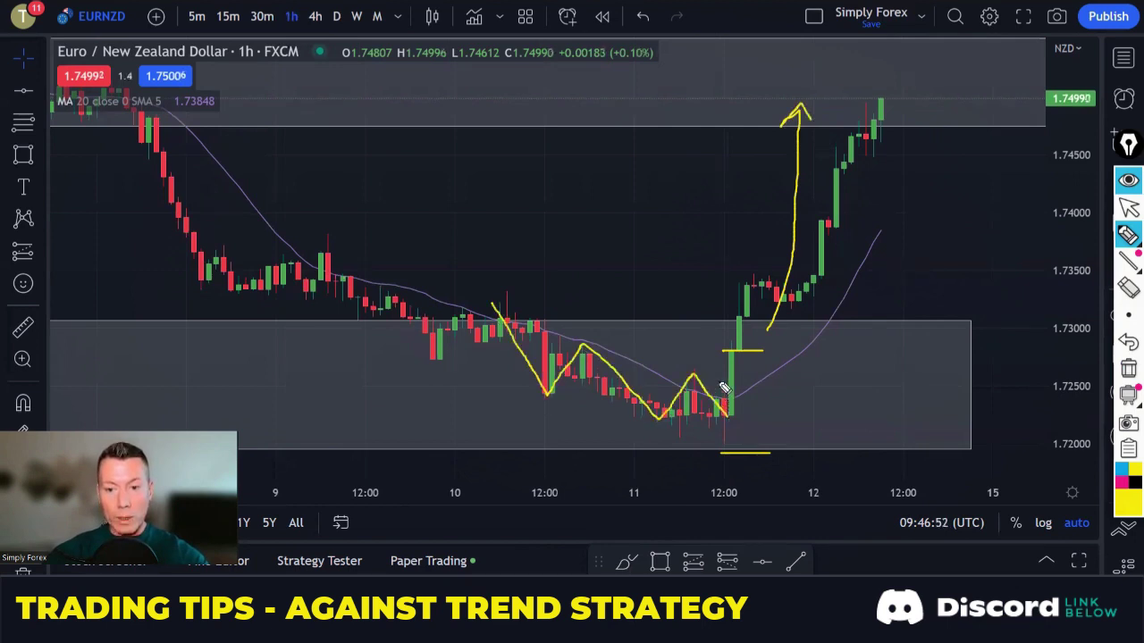
pyautogui.moveTo(698, 374)
pyautogui.mouseDown()
pyautogui.moveTo(672, 373)
pyautogui.moveTo(726, 373)
pyautogui.moveTo(705, 373)
pyautogui.mouseUp()
pyautogui.moveTo(855, 412)
pyautogui.mouseDown()
pyautogui.moveTo(738, 391)
pyautogui.moveTo(747, 383)
pyautogui.mouseUp()
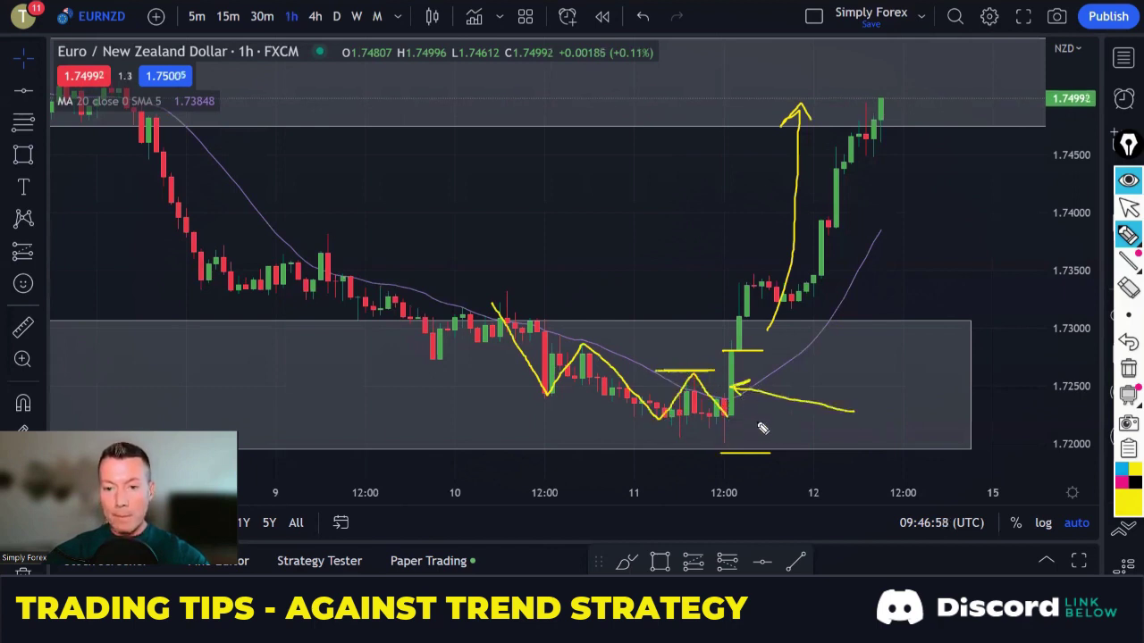